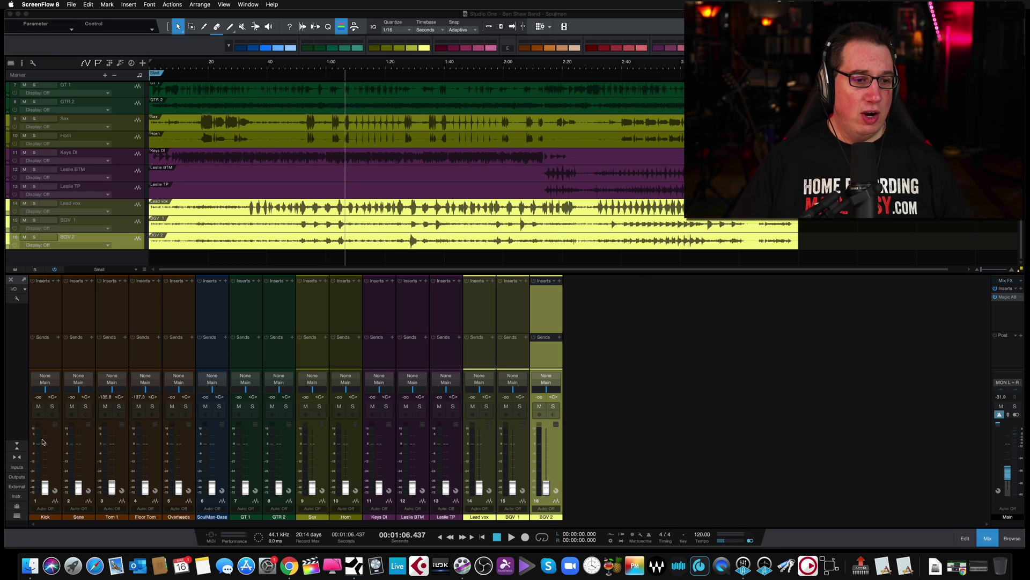
# Step: Hide the mixer to show the full arrangement and return the playhead to the song start
pyautogui.click(17, 445)
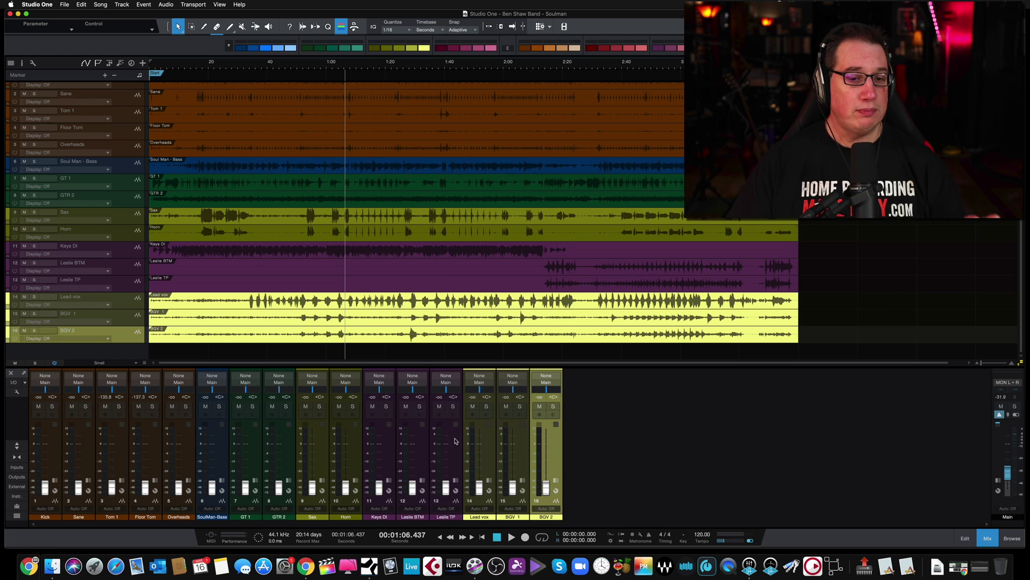
pyautogui.click(1010, 540)
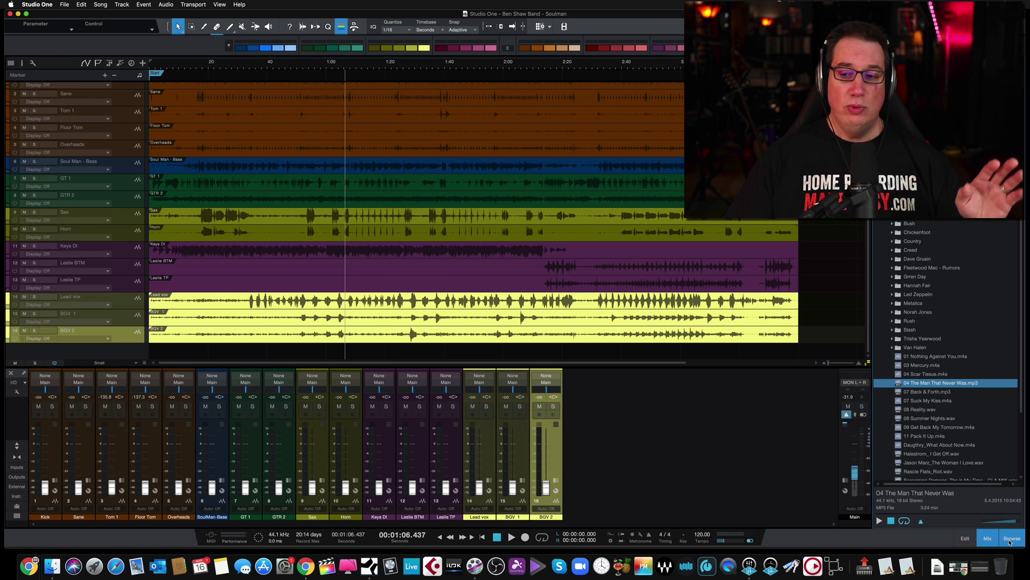
pyautogui.click(1011, 538)
pyautogui.click(988, 538)
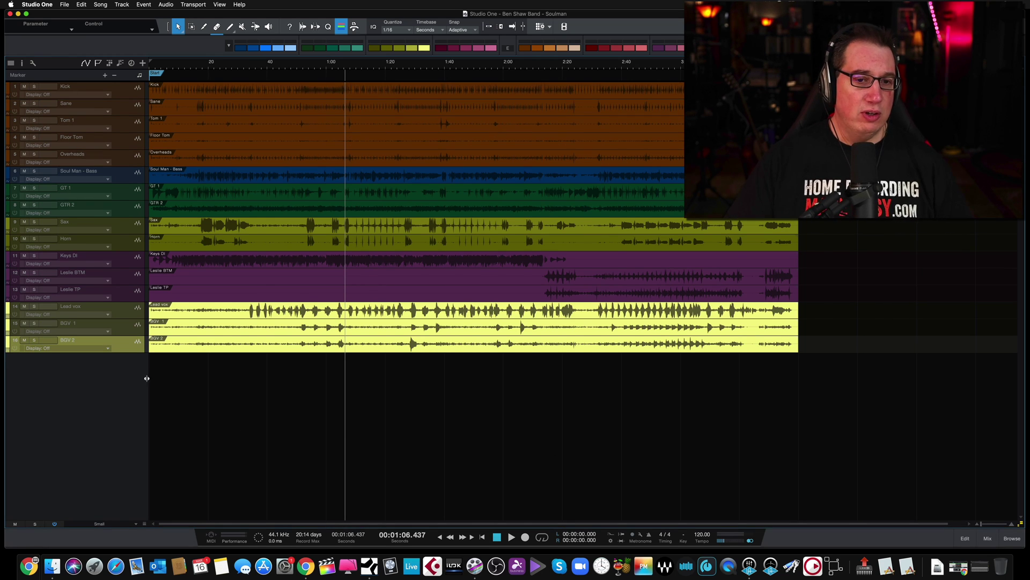
pyautogui.press('Home')
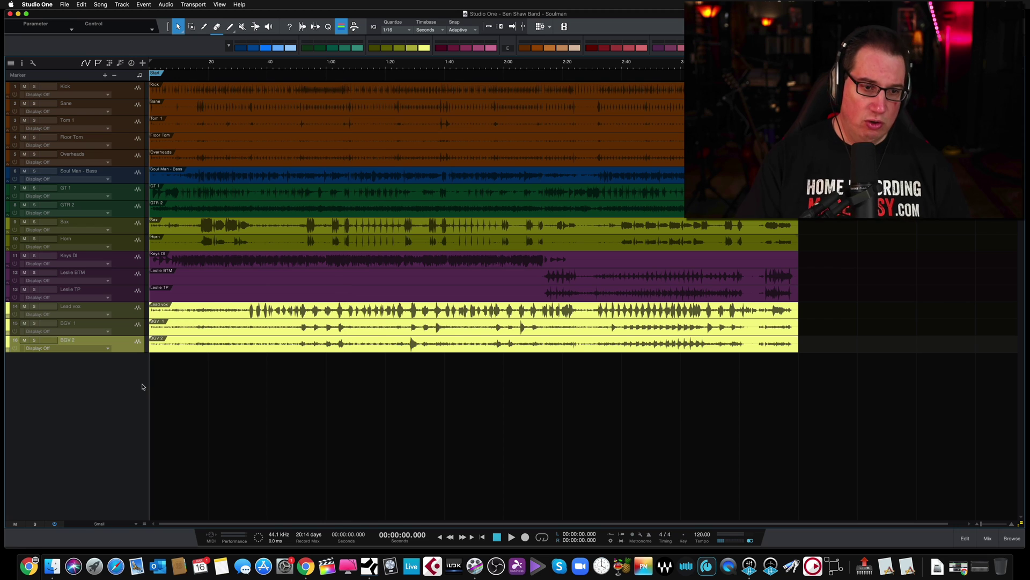
# Step: Add a stereo audio track named Ref Trx below the existing tracks and enlarge its height
pyautogui.rightClick(85, 376)
pyautogui.click(104, 379)
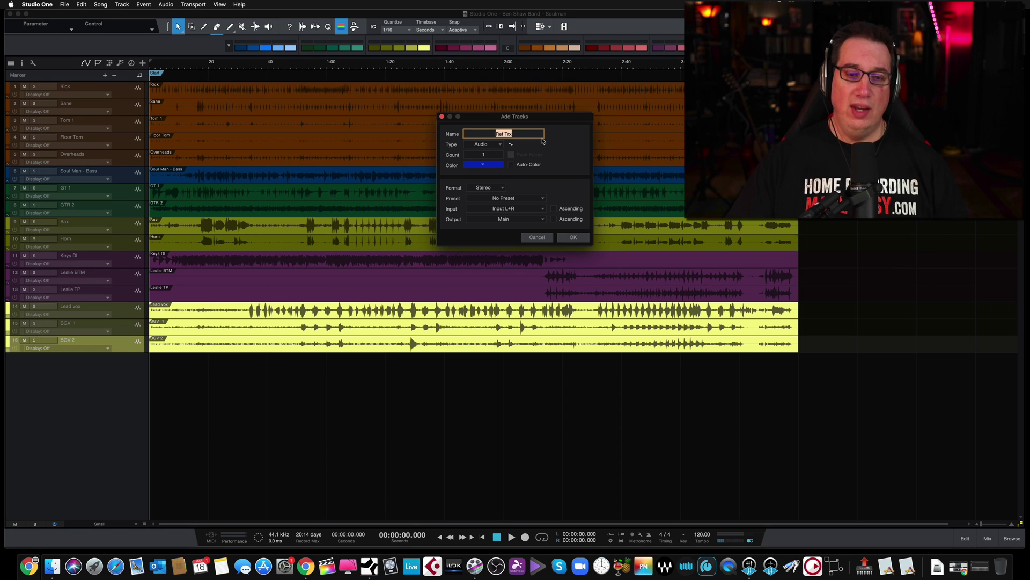
pyautogui.click(572, 236)
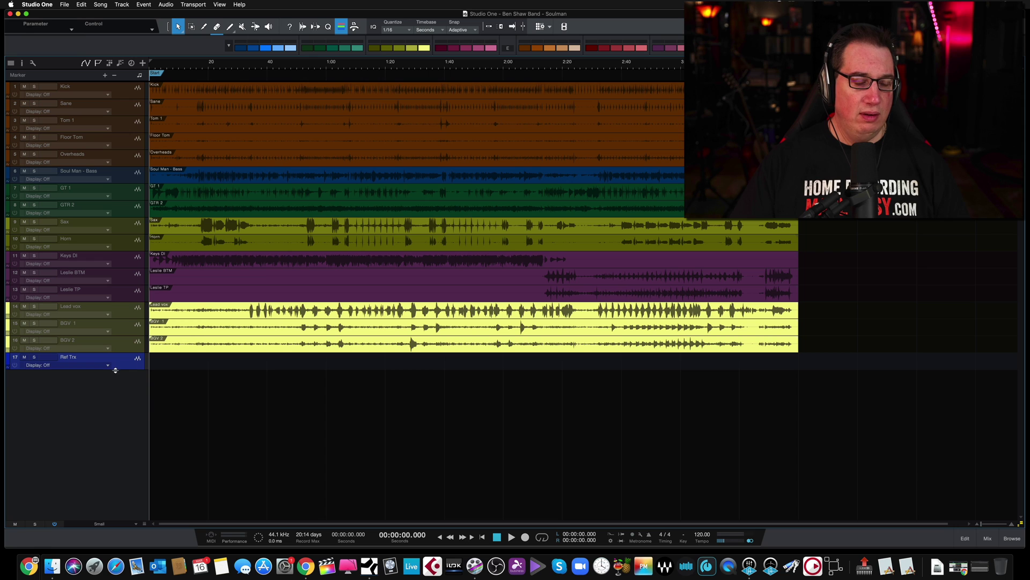
pyautogui.moveTo(116, 371); pyautogui.dragTo(119, 415)
# Step: Place 04 The Man That Never Was.mp3 at the start of the Ref Trx track and lower its clip gain
pyautogui.click(1013, 537)
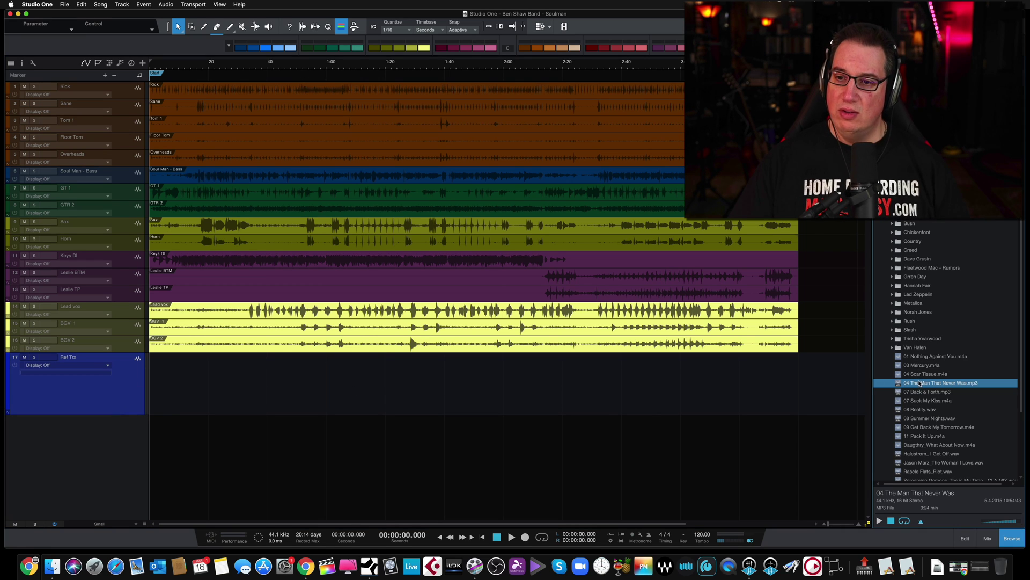
pyautogui.moveTo(919, 382); pyautogui.dragTo(153, 400)
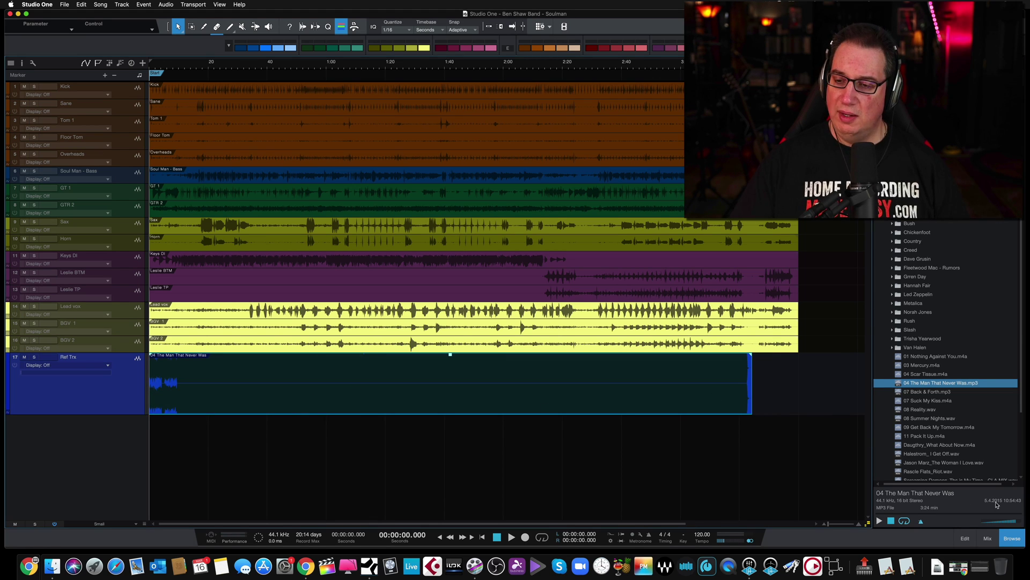
pyautogui.click(1010, 537)
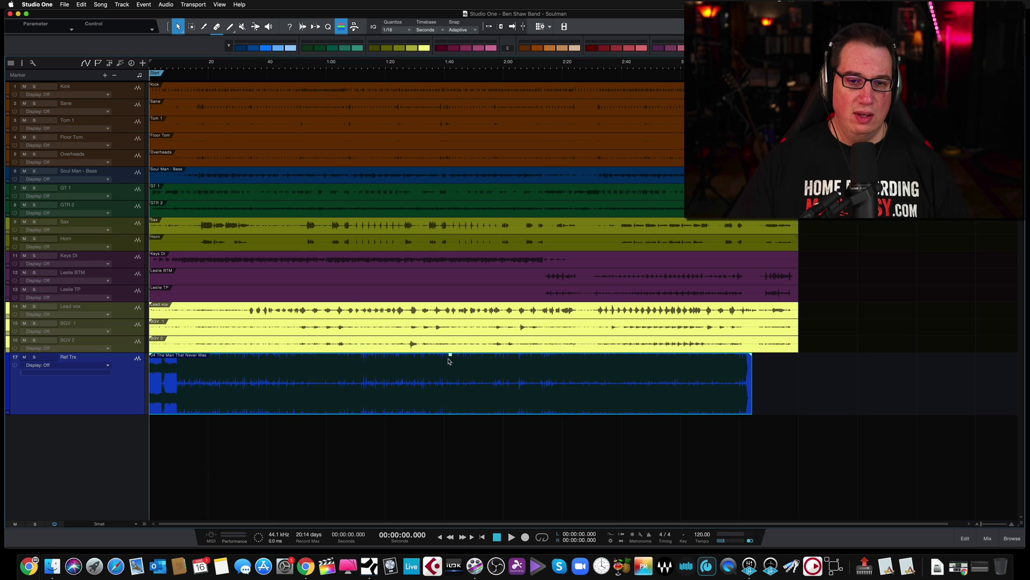
pyautogui.moveTo(450, 358); pyautogui.dragTo(449, 363)
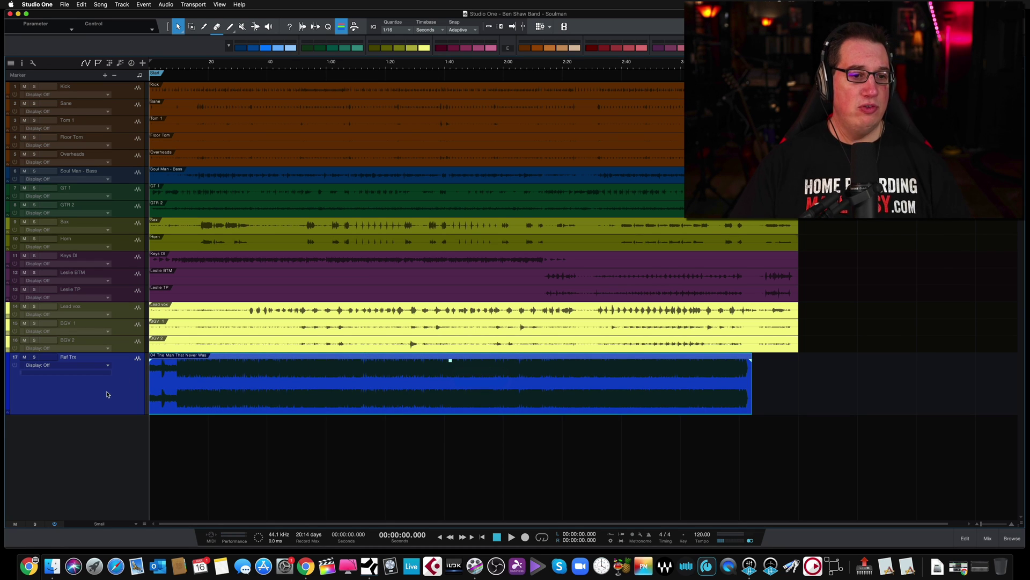
# Step: Switch solo on and off on the Ref Trx track to compare it with the full mix
pyautogui.click(34, 357)
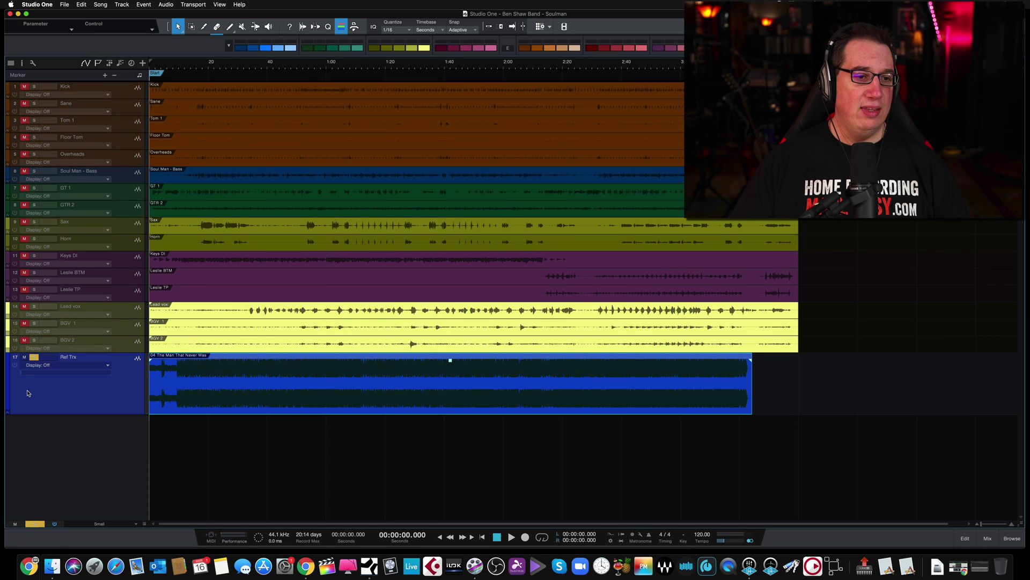
pyautogui.click(34, 357)
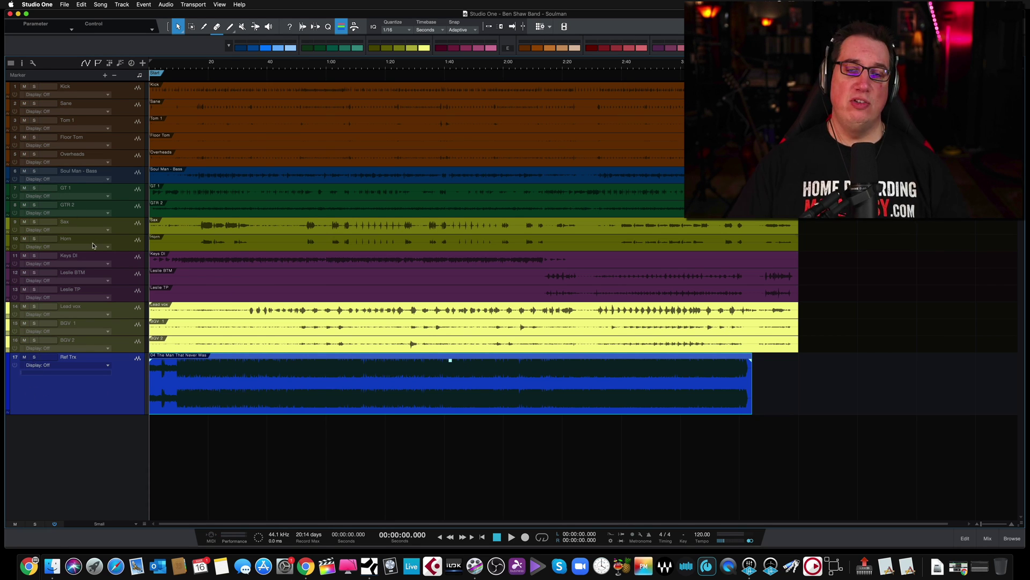
pyautogui.click(34, 357)
pyautogui.click(34, 357)
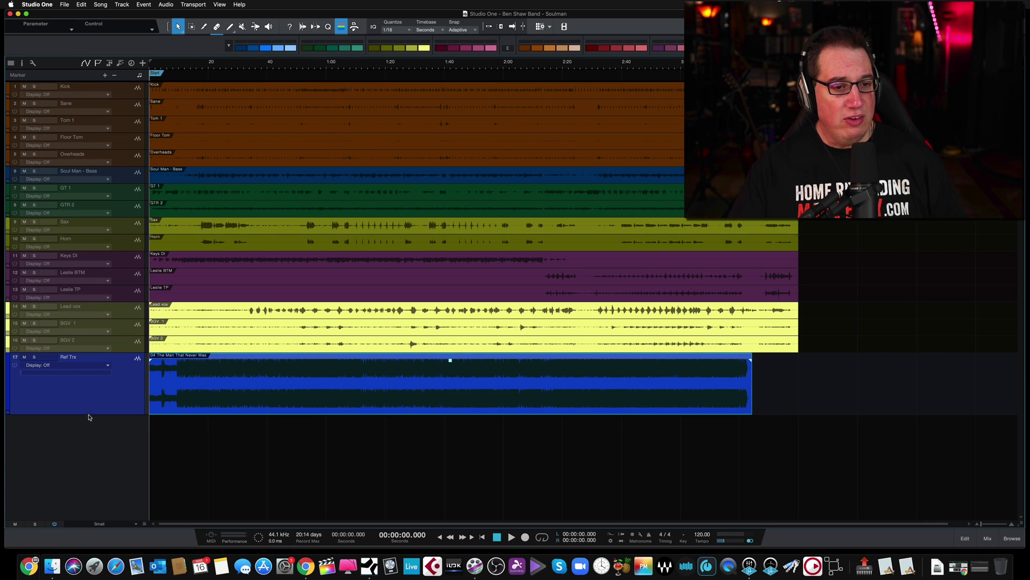
# Step: Reduce the Ref Trx track's height and set its channel input to None in the mixer
pyautogui.moveTo(88, 414); pyautogui.dragTo(95, 384)
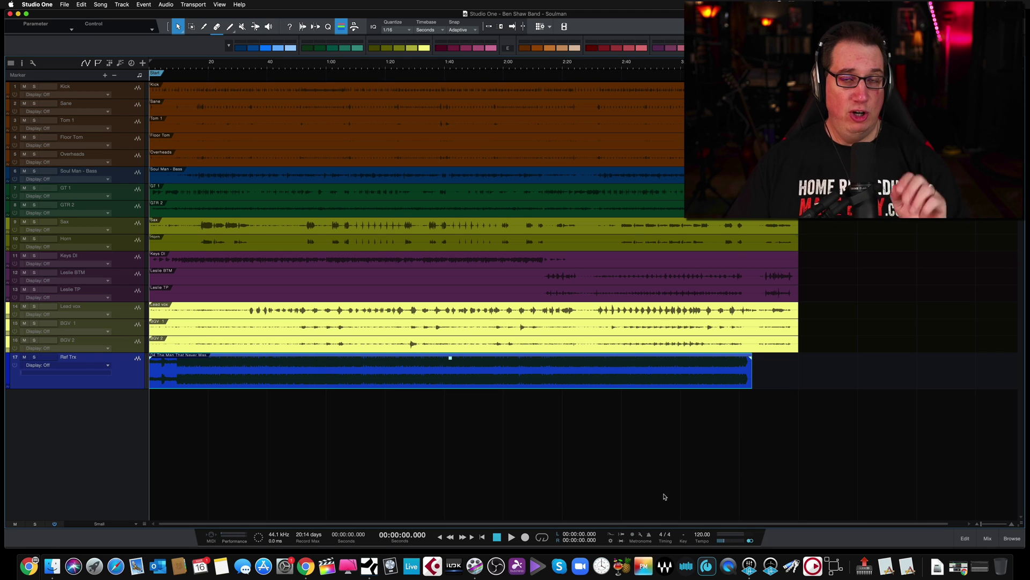
pyautogui.click(986, 542)
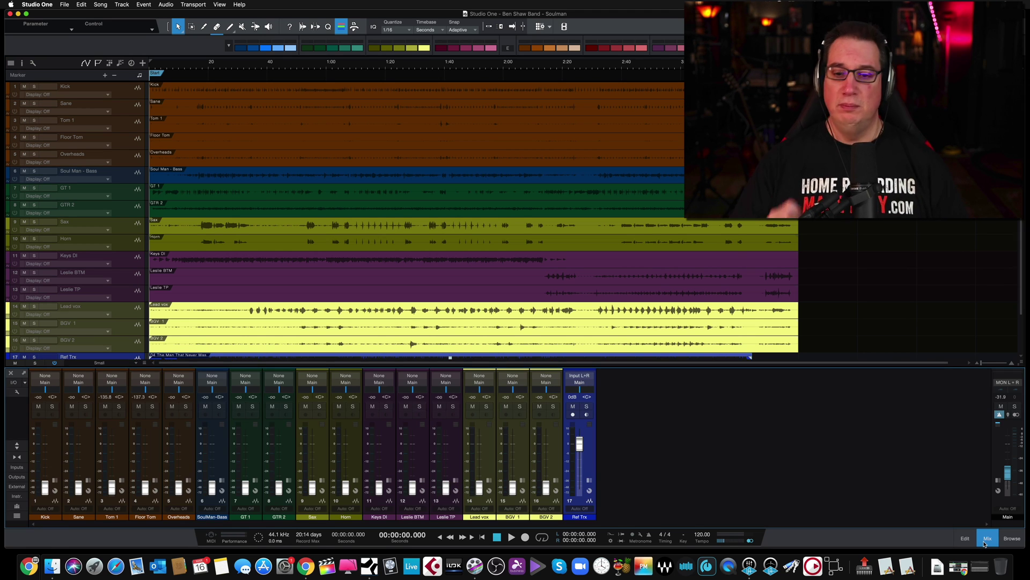
pyautogui.click(590, 434)
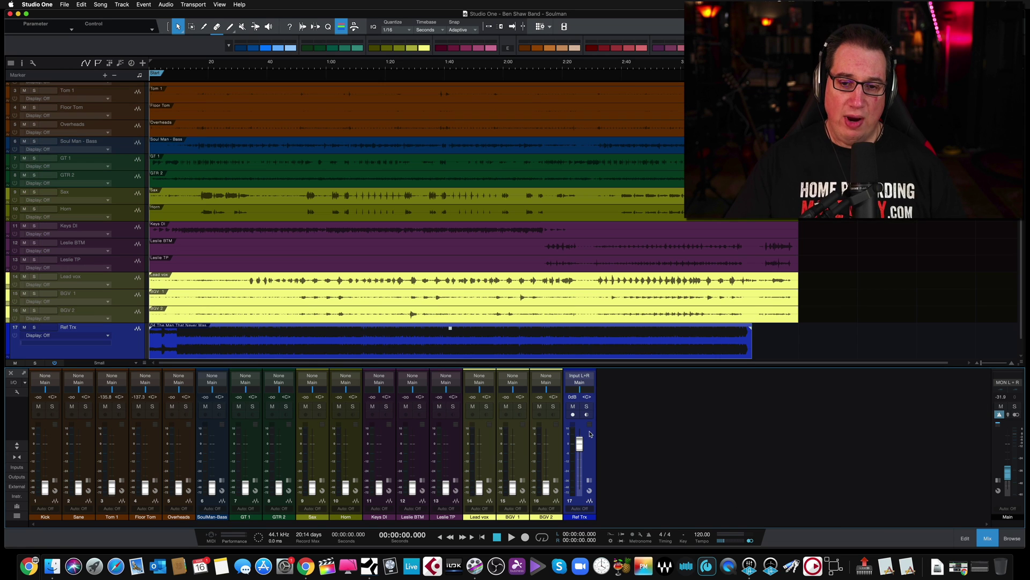
pyautogui.click(580, 379)
pyautogui.click(581, 387)
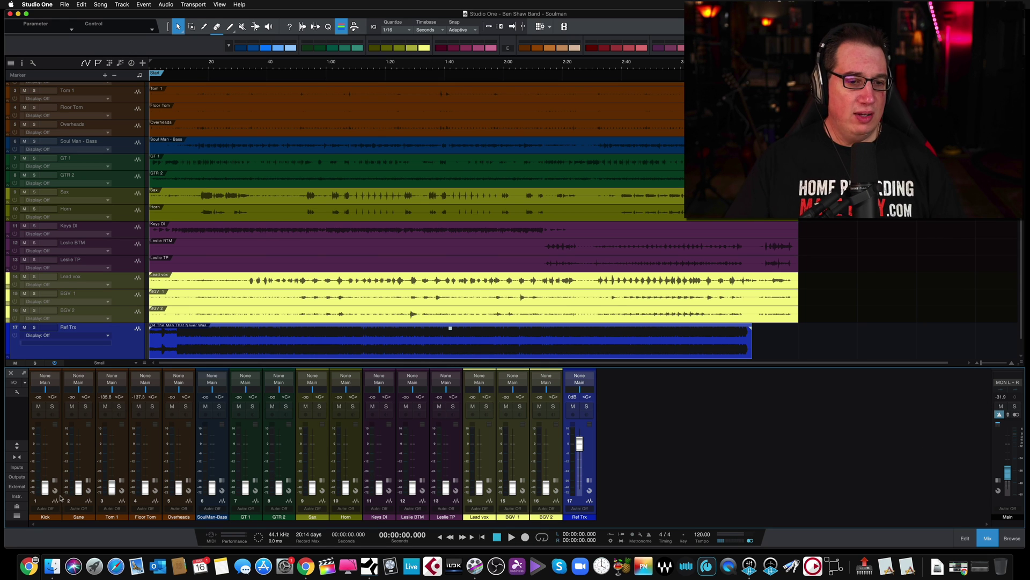
# Step: Expand the mixer to show inserts and sends, and lower the Ref Trx channel volume to about -9.1 dB
pyautogui.click(17, 445)
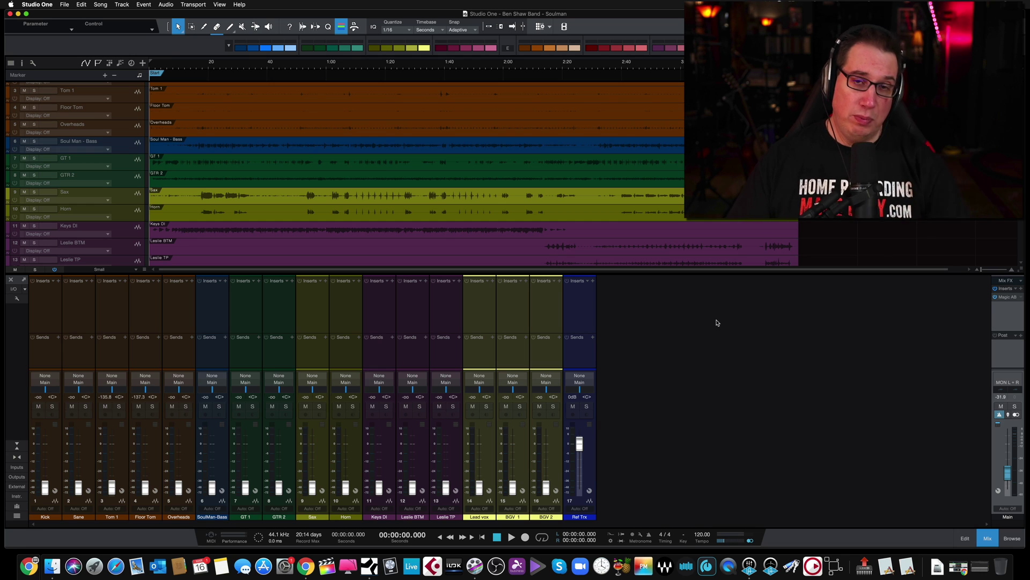
pyautogui.click(582, 316)
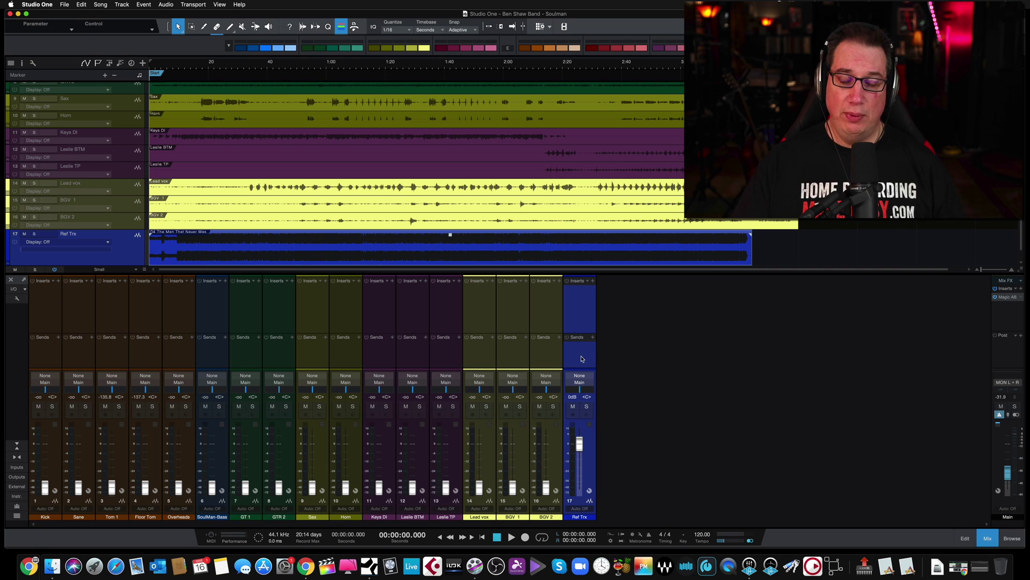
pyautogui.click(1011, 312)
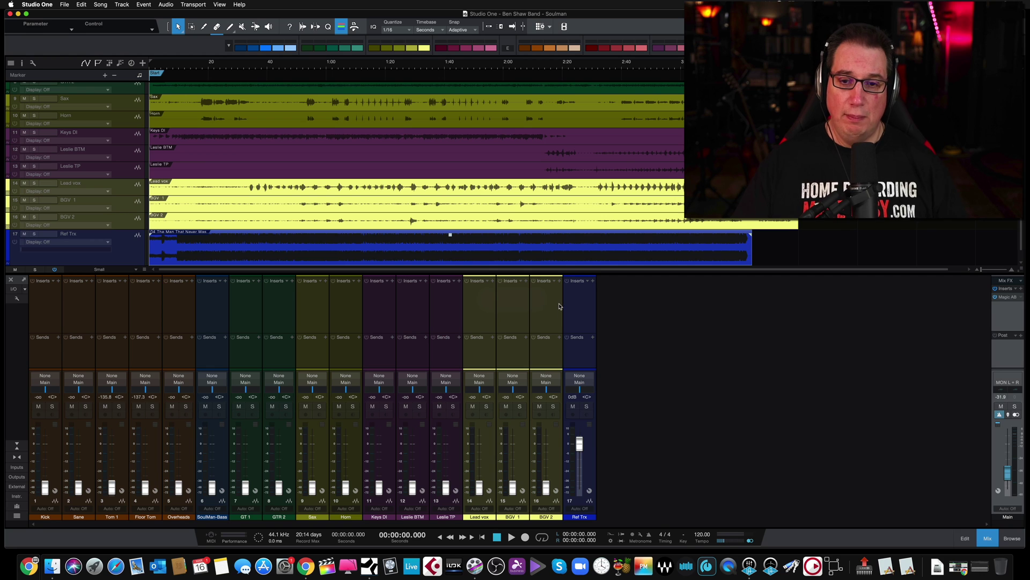
pyautogui.click(584, 310)
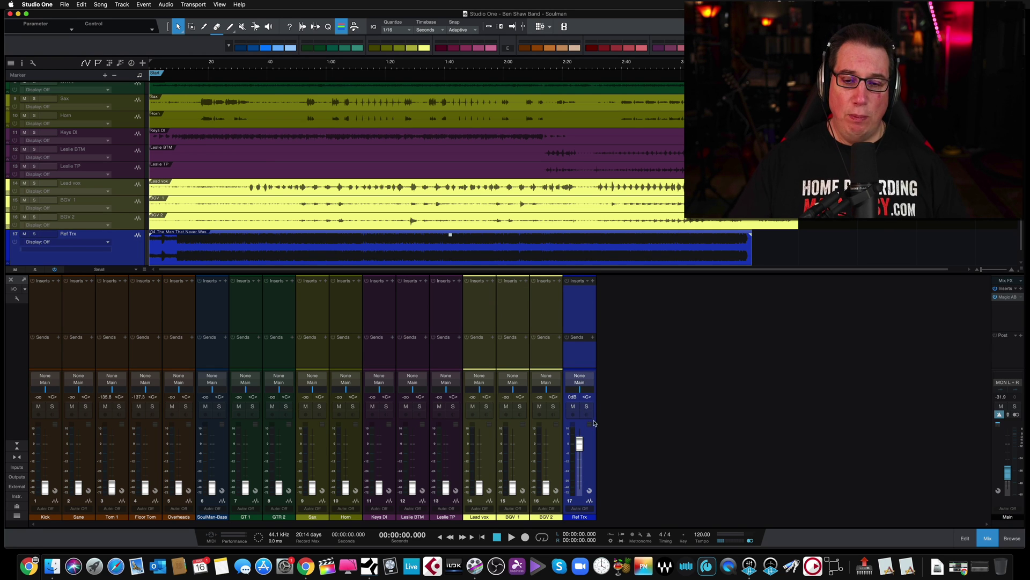
pyautogui.moveTo(581, 441); pyautogui.dragTo(578, 459)
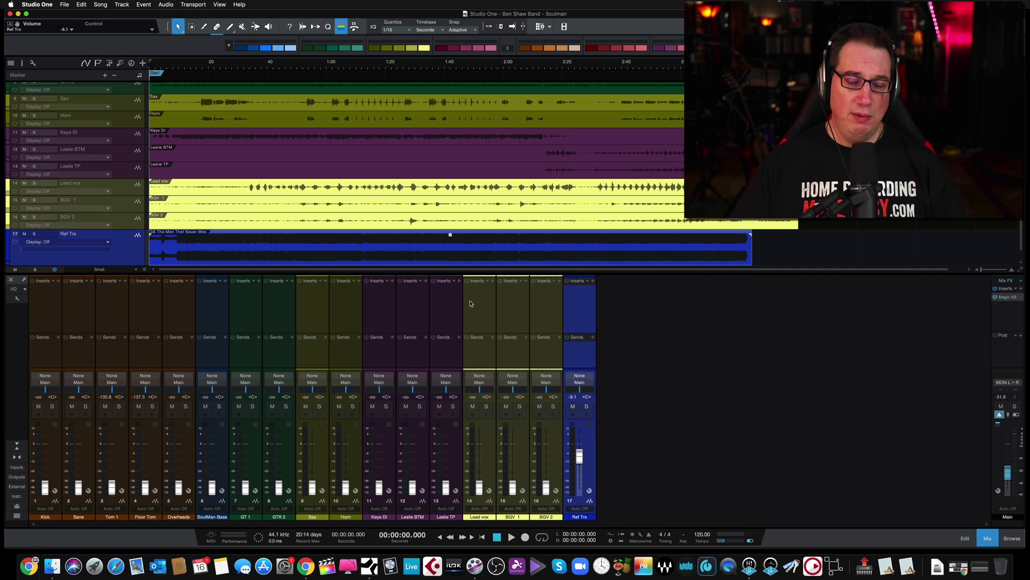
# Step: Open the song's audio output setup and remove the existing Ref Mix output
pyautogui.click(49, 7)
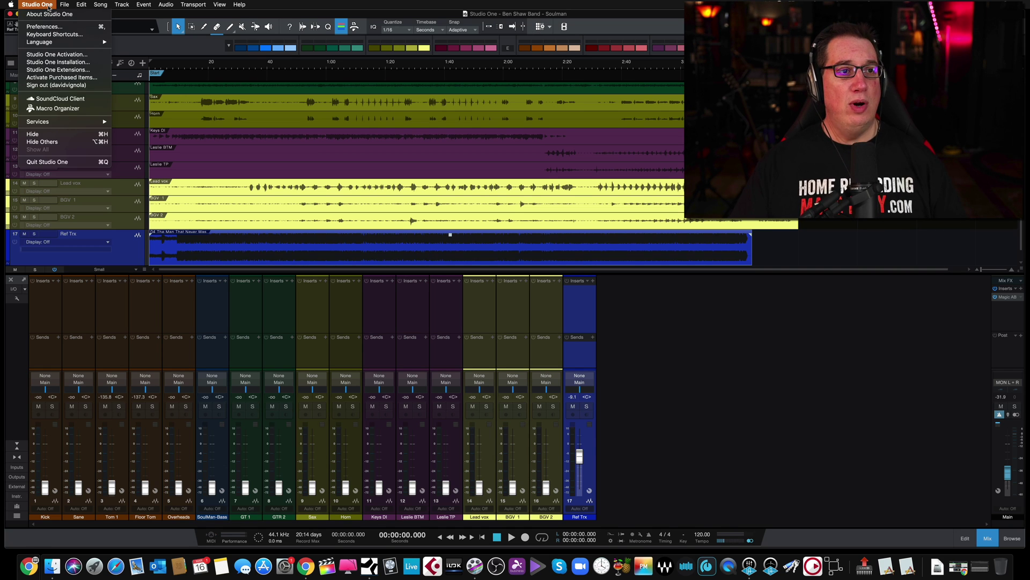
pyautogui.click(47, 28)
pyautogui.click(305, 153)
pyautogui.click(352, 150)
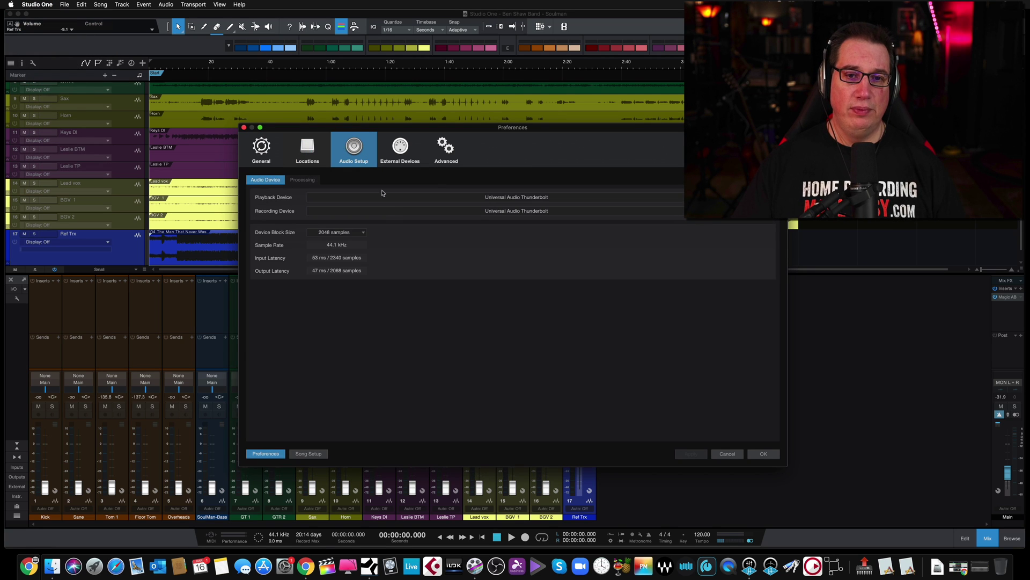
pyautogui.click(308, 454)
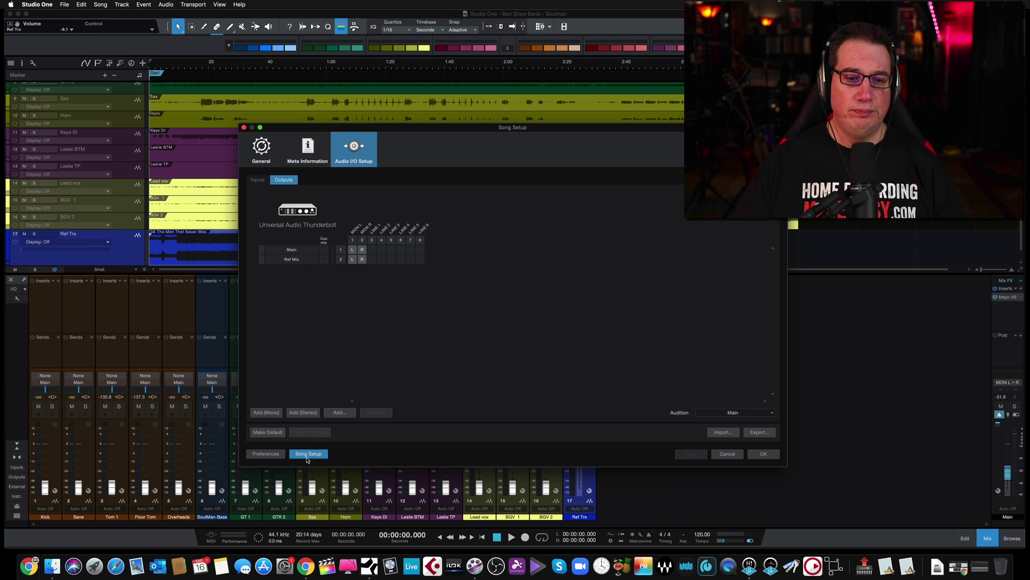
pyautogui.click(259, 180)
pyautogui.click(281, 181)
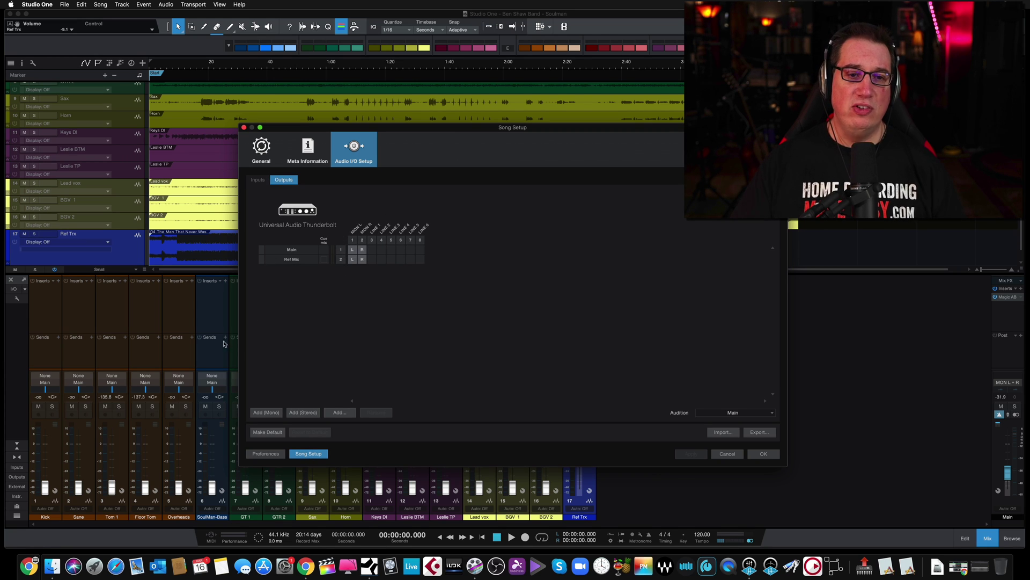
pyautogui.click(291, 260)
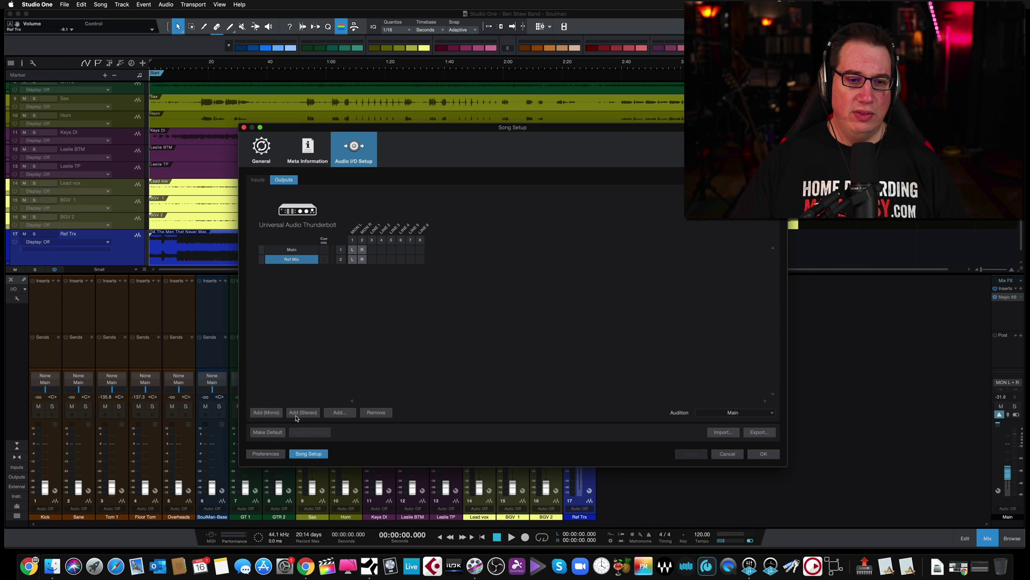
pyautogui.click(376, 412)
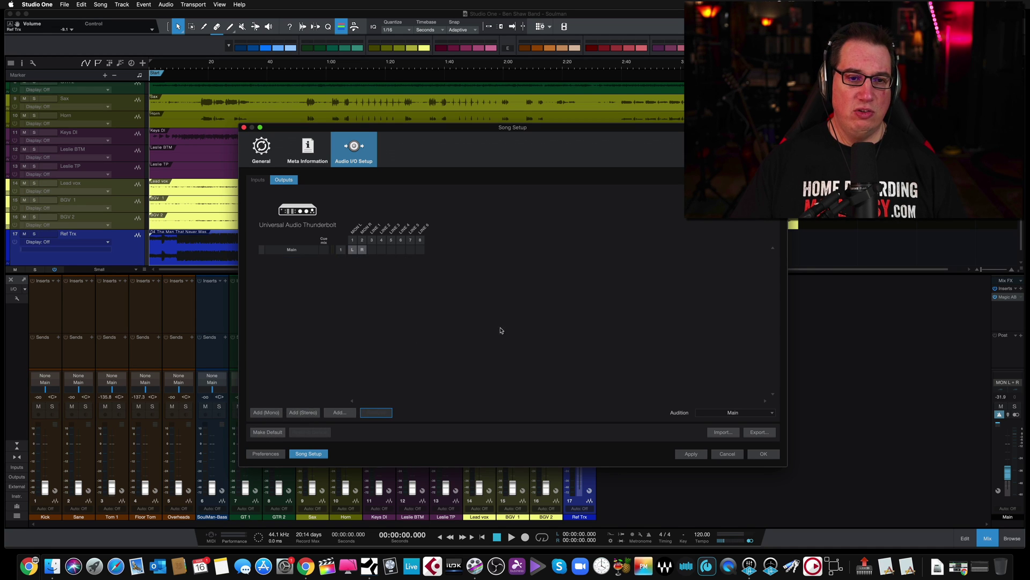
pyautogui.click(301, 251)
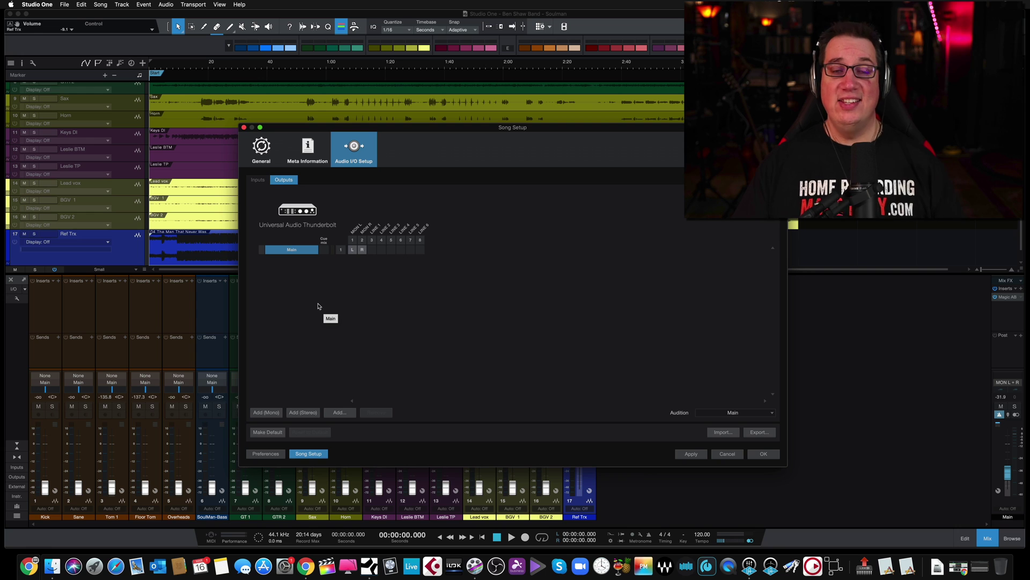
# Step: Add a stereo output and name it Ref Mix
pyautogui.click(292, 413)
pyautogui.doubleClick(292, 260)
pyautogui.write('Ref')
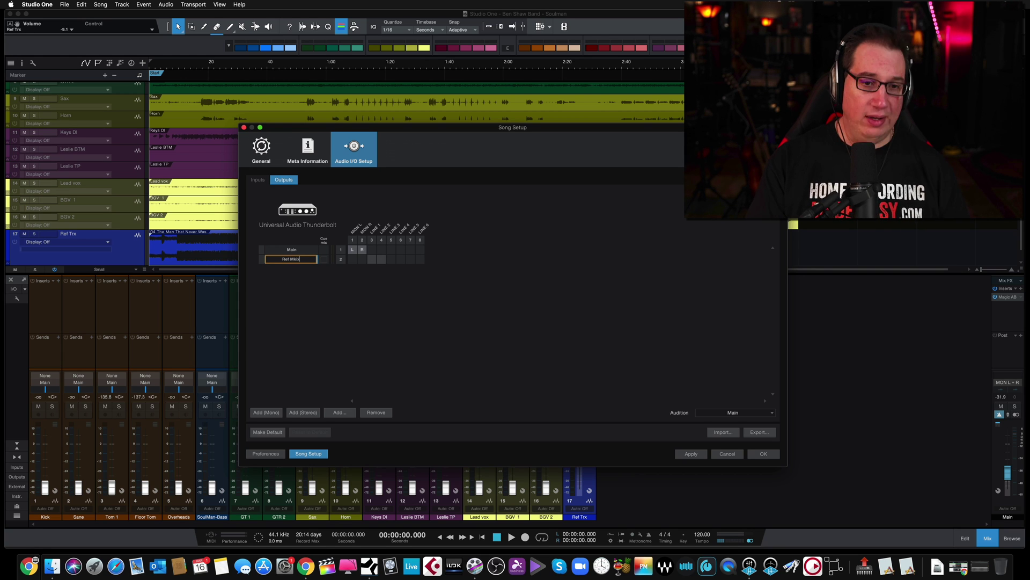
pyautogui.write(' Mix')
pyautogui.press('Return')
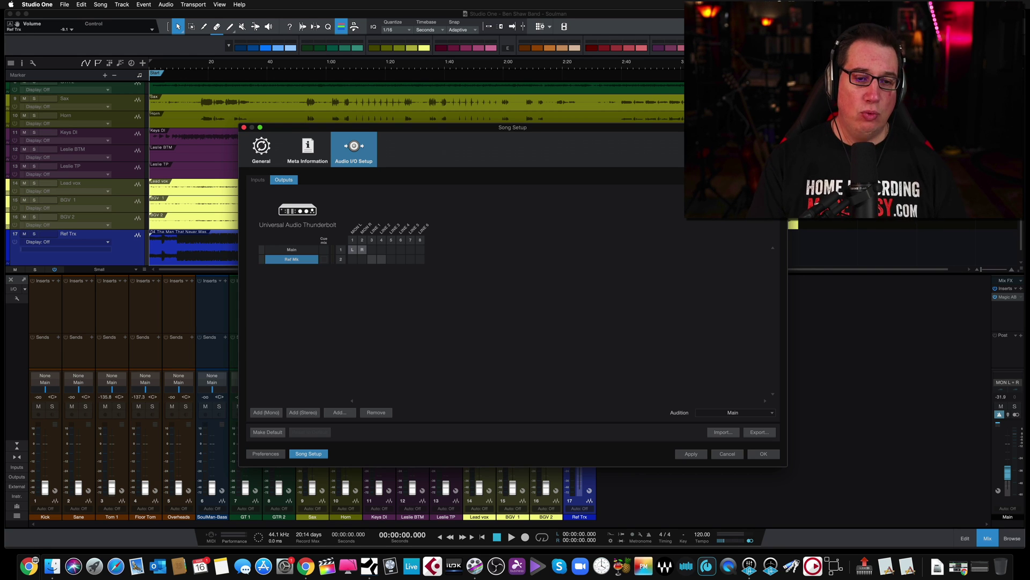
# Step: Colour the Ref Mix output red, route it to MON L and MON R, and apply the change
pyautogui.click(262, 263)
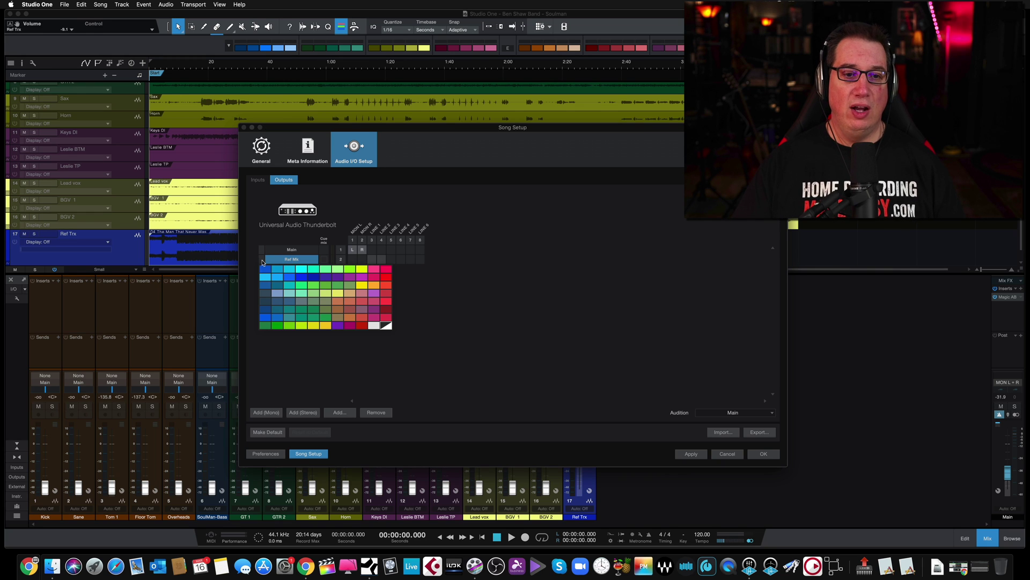
pyautogui.click(384, 318)
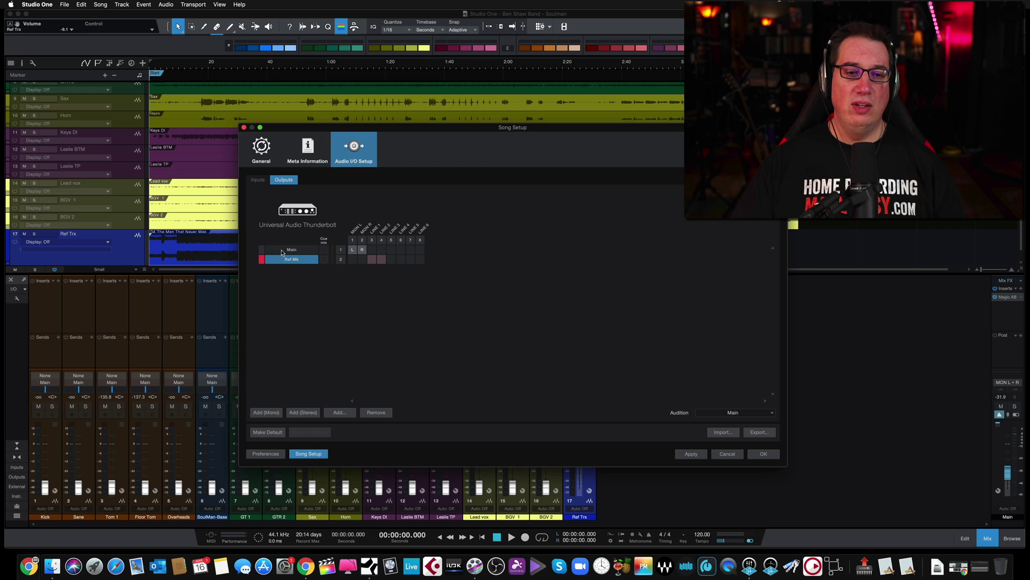
pyautogui.click(352, 261)
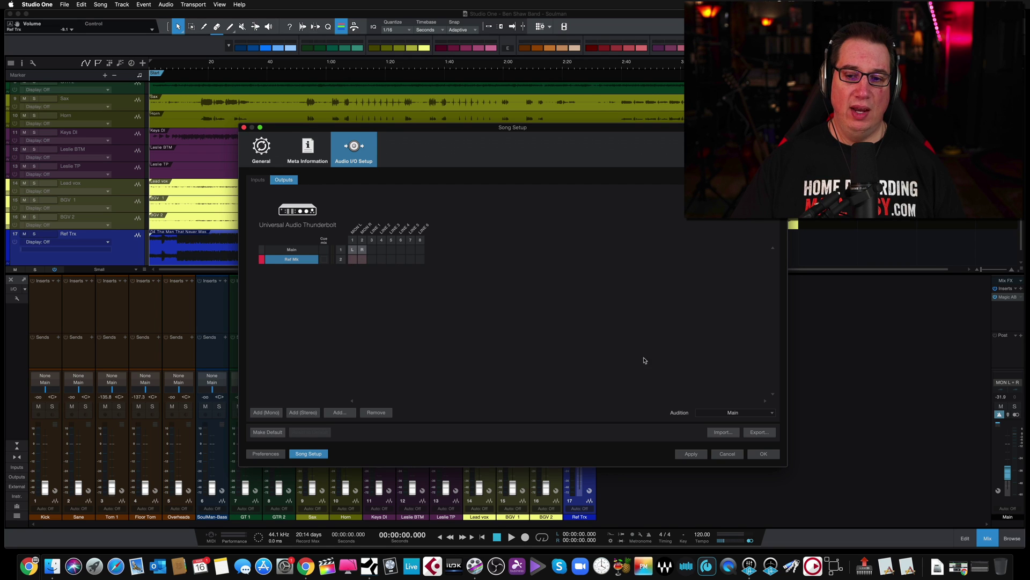
pyautogui.click(691, 453)
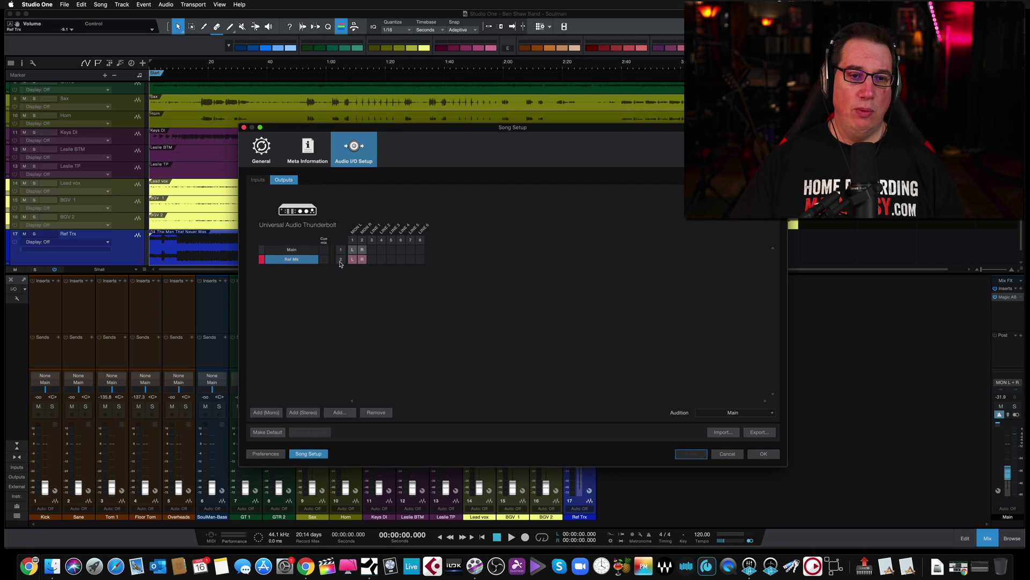
# Step: Check the Main and Ref Mix outputs against their monitor assignments, and confirm the song setup
pyautogui.click(301, 251)
pyautogui.click(300, 262)
pyautogui.click(304, 251)
pyautogui.click(301, 262)
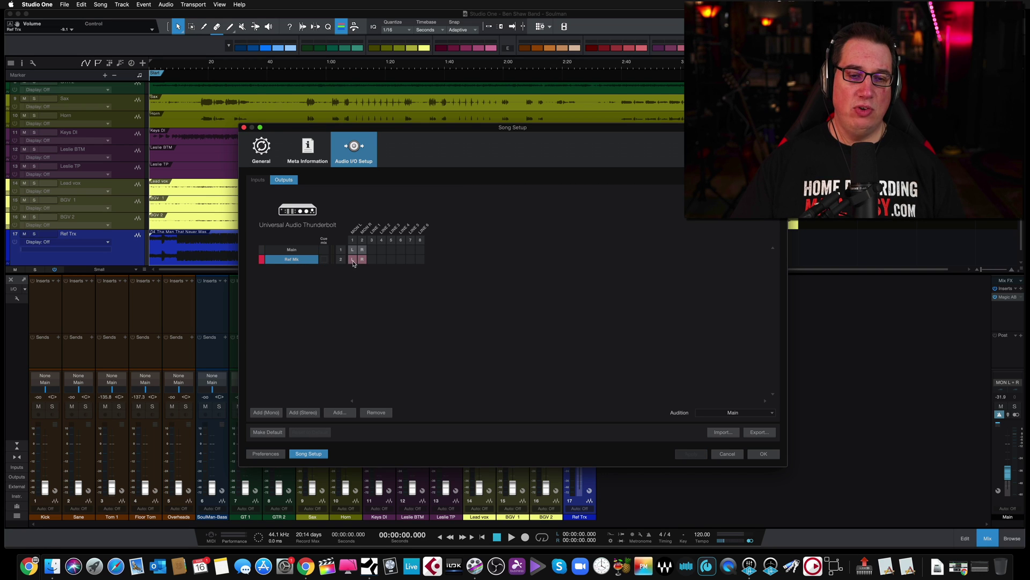
pyautogui.click(290, 250)
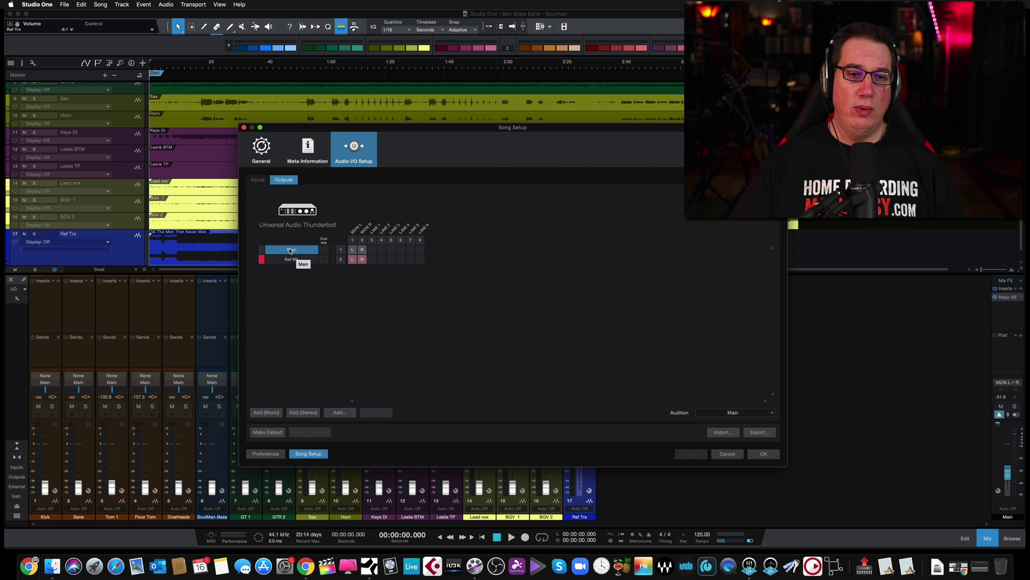
pyautogui.click(761, 454)
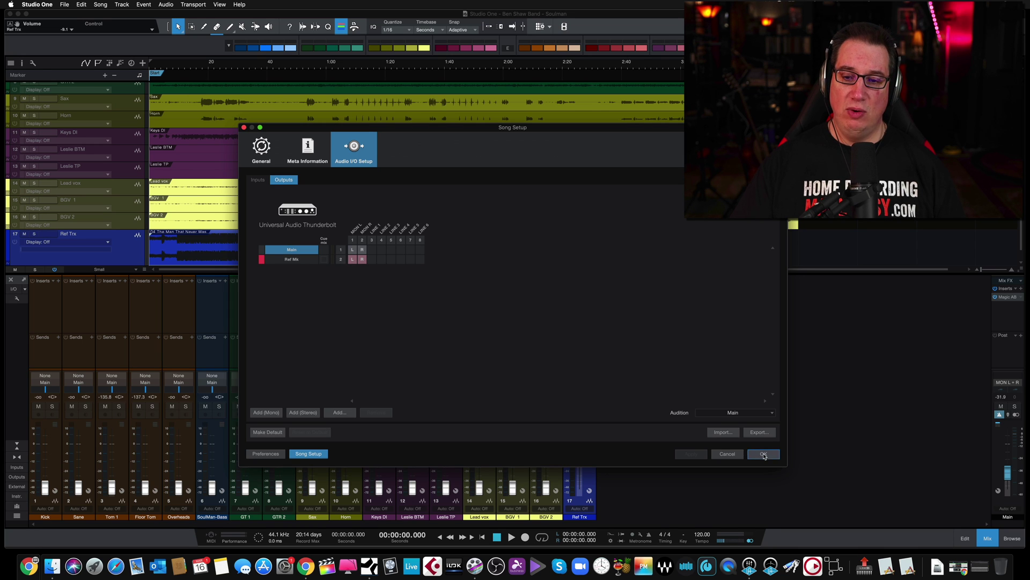
# Step: Pull the Ref Trx fader fully down and raise the Main fader to about -7.9 dB
pyautogui.moveTo(578, 464); pyautogui.dragTo(577, 496)
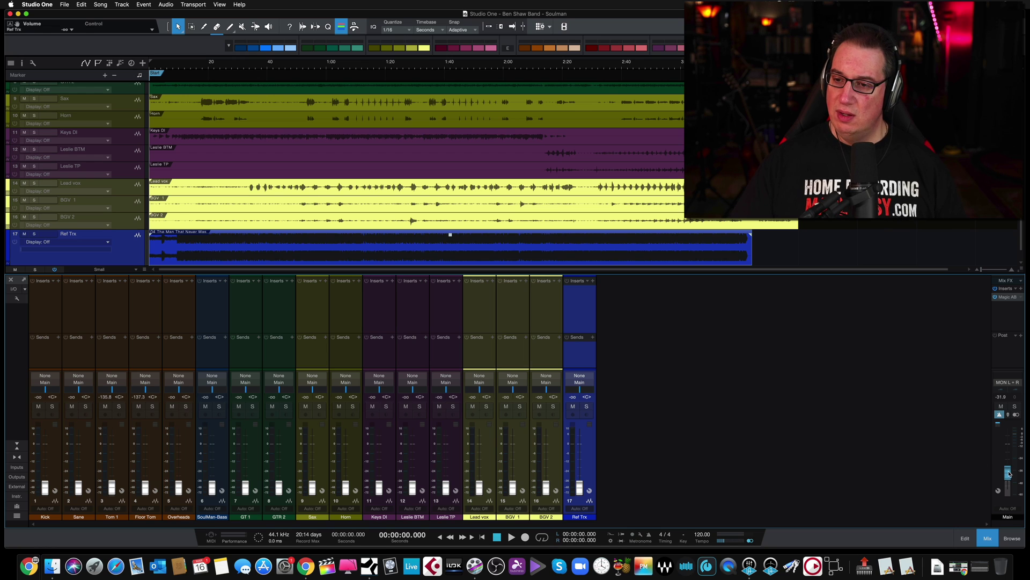
pyautogui.moveTo(1008, 476)
pyautogui.mouseDown()
pyautogui.moveTo(1009, 446)
pyautogui.moveTo(1009, 457)
pyautogui.mouseUp()
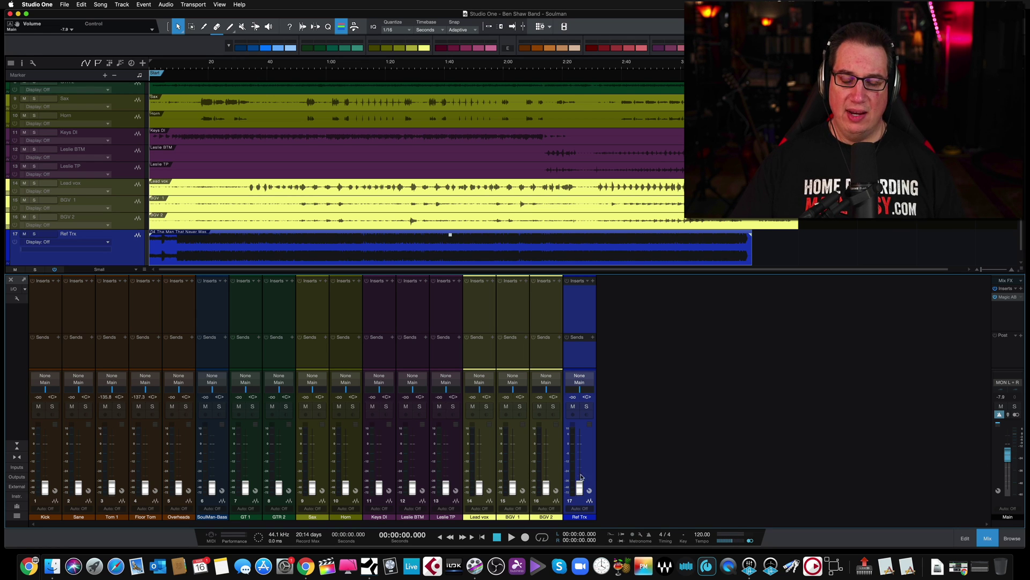
# Step: Route the Ref Trx channel's output to Ref Mix and leave that channel selected
pyautogui.click(580, 382)
pyautogui.click(588, 400)
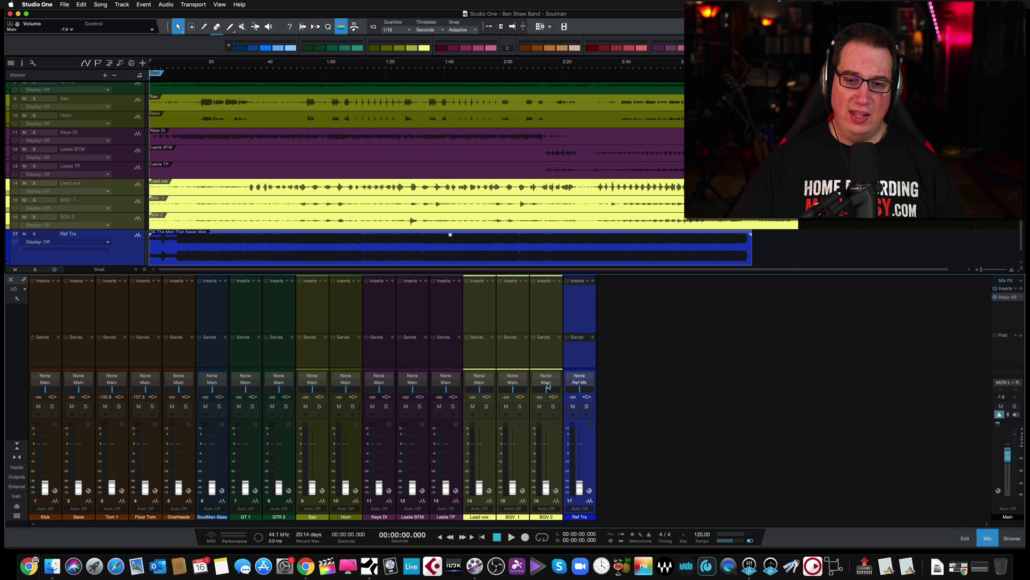
pyautogui.click(511, 355)
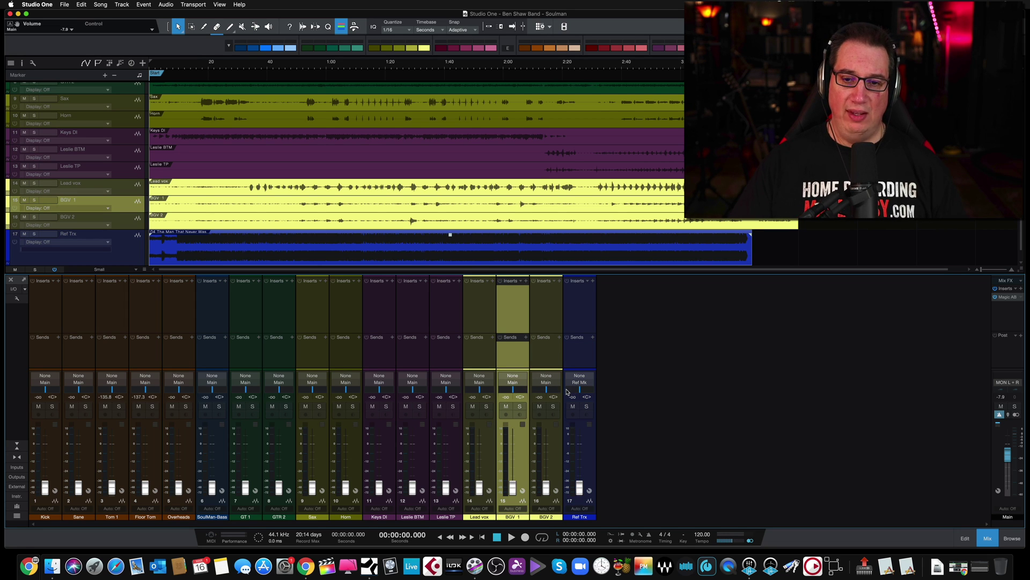
pyautogui.click(586, 450)
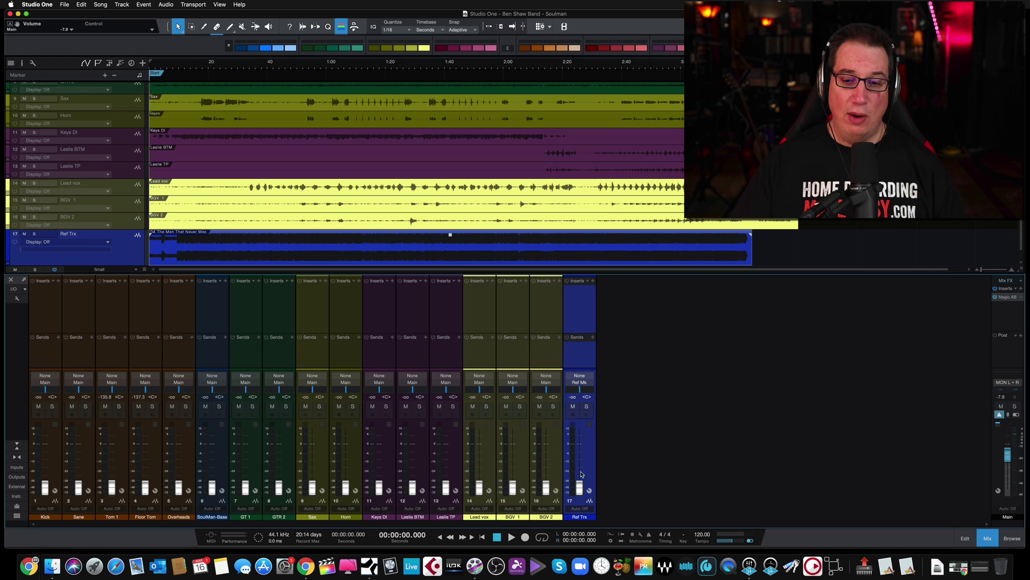
# Step: Play the reference track with its channel at about -19.2 dB, and pull its fader fully down again
pyautogui.moveTo(579, 485); pyautogui.dragTo(578, 465)
pyautogui.press('space')
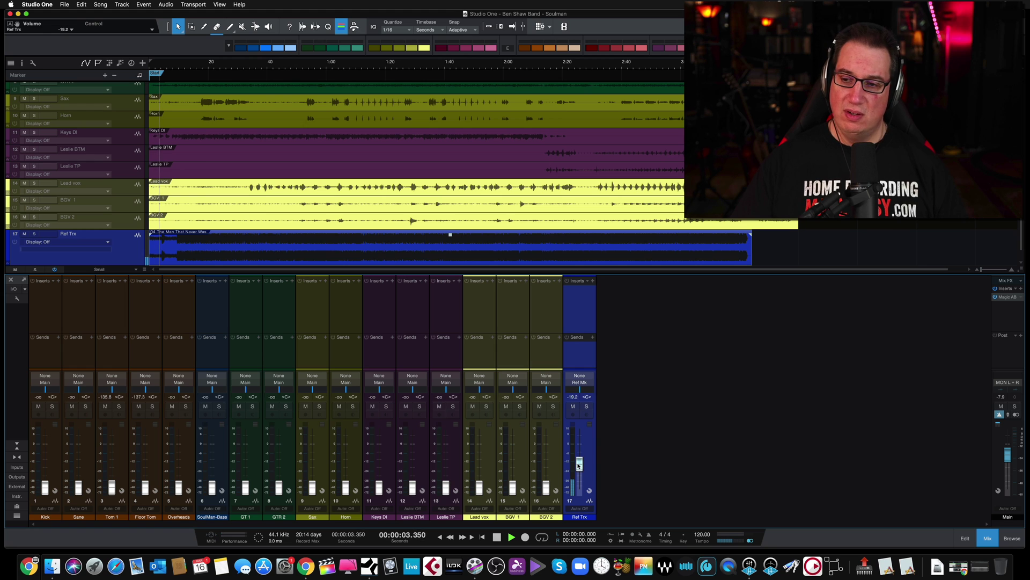
pyautogui.moveTo(579, 466); pyautogui.dragTo(579, 494)
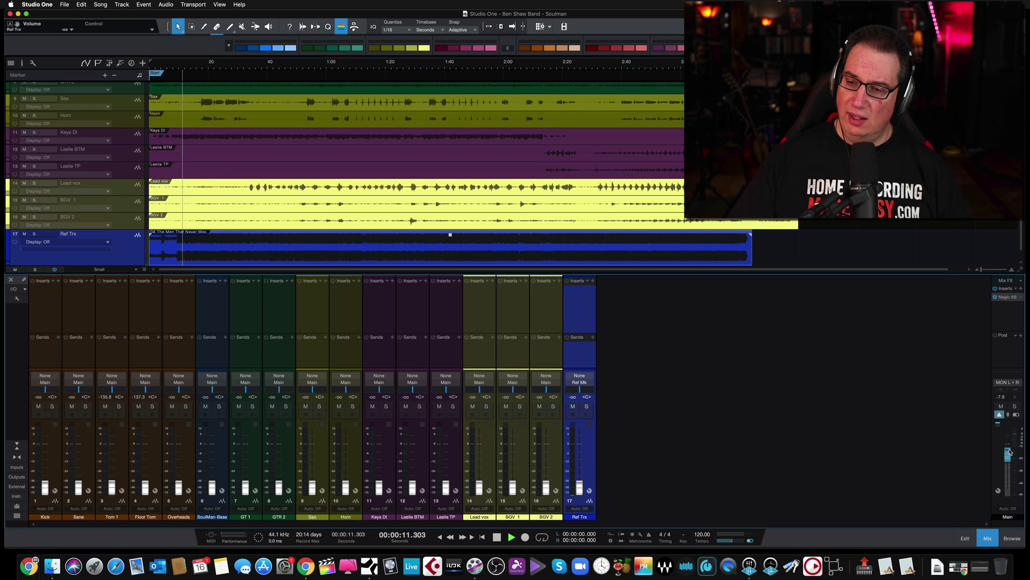
# Step: Raise the Main fader to about -1.6 dB, keeping the Ref Trx fader fully down
pyautogui.moveTo(1009, 452); pyautogui.dragTo(1008, 445)
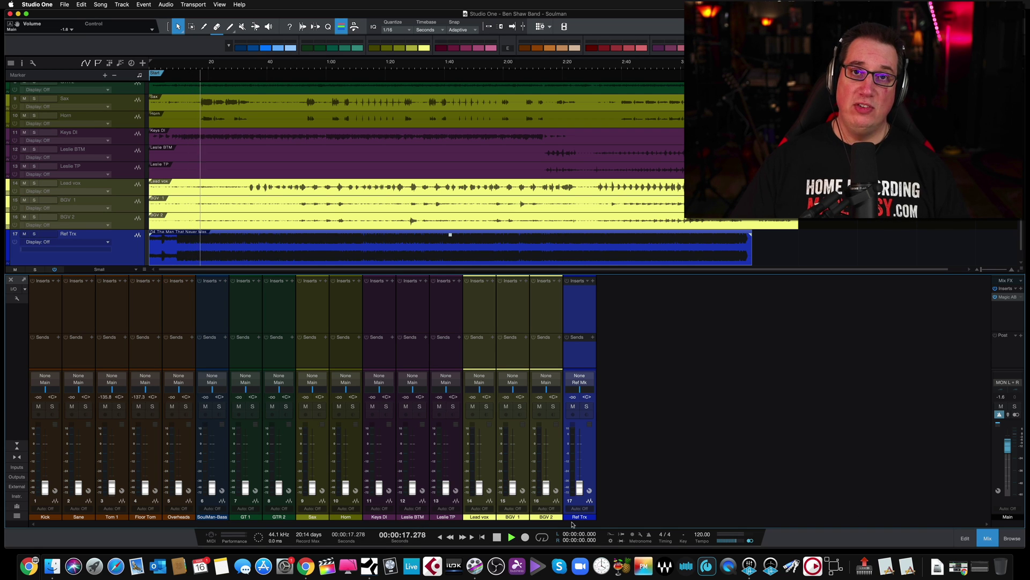
pyautogui.moveTo(580, 487)
pyautogui.mouseDown()
pyautogui.moveTo(579, 471)
pyautogui.moveTo(579, 490)
pyautogui.mouseUp()
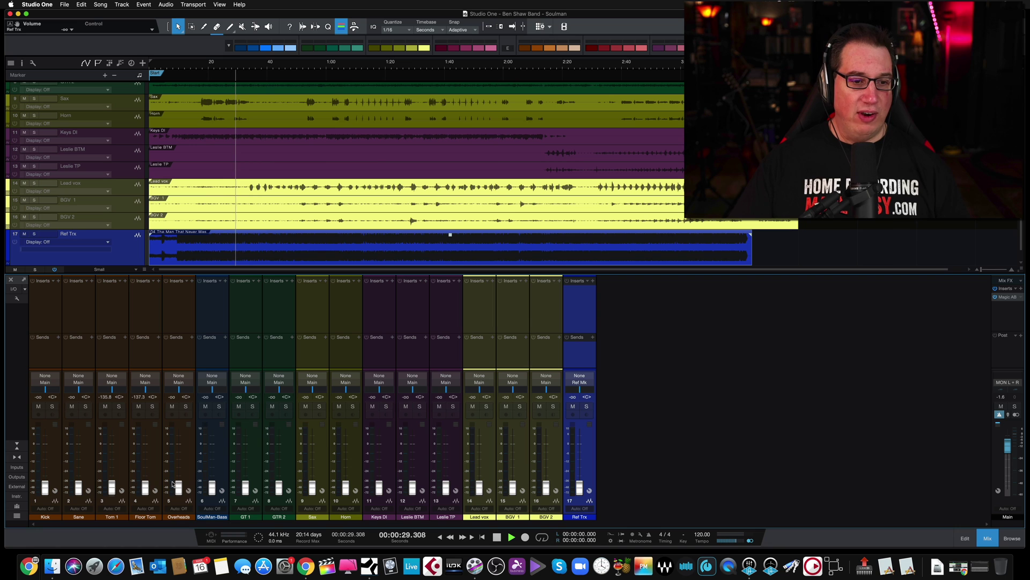
# Step: Select the Kick through Leslie TP channels, pull their faders fully down together, and stop playback
pyautogui.click(209, 304)
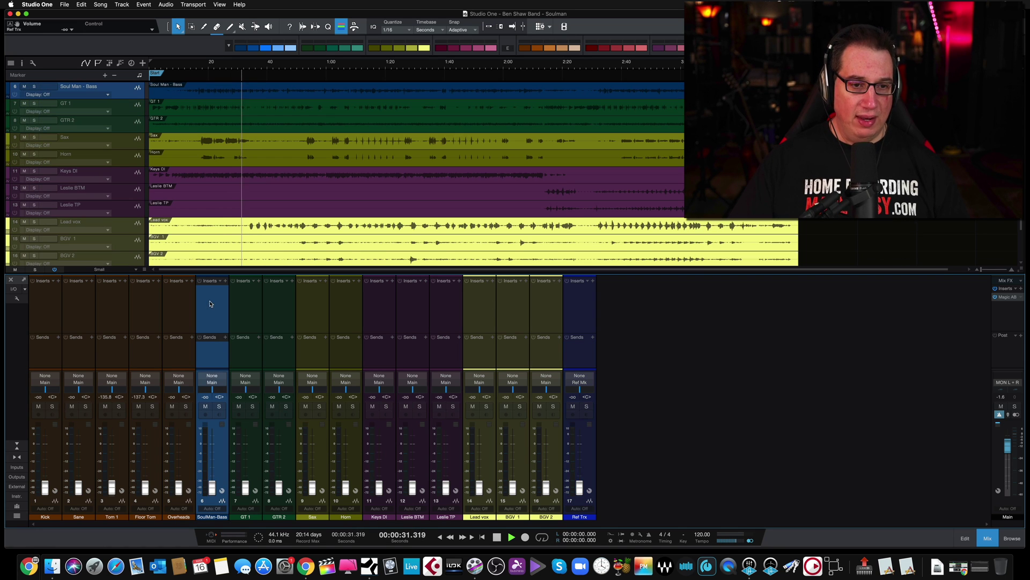
pyautogui.keyDown('shift'); pyautogui.click(542, 299); pyautogui.keyUp('shift')
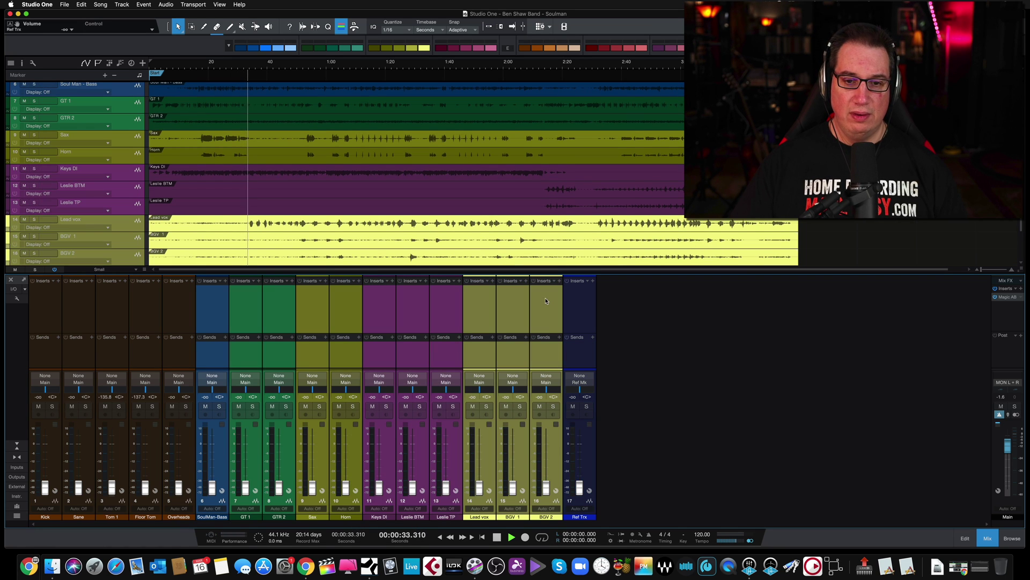
pyautogui.click(37, 310)
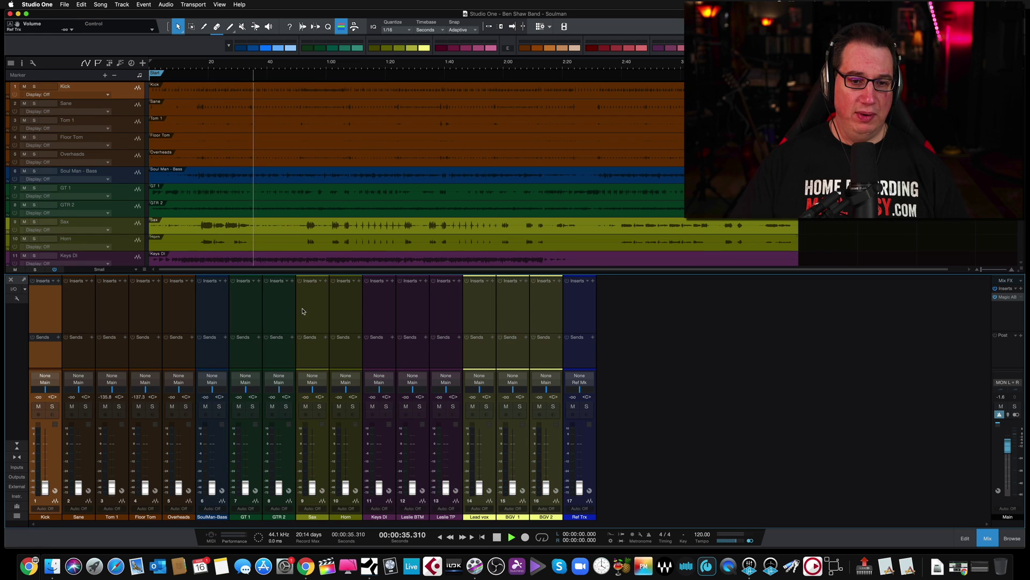
pyautogui.keyDown('shift'); pyautogui.click(444, 320); pyautogui.keyUp('shift')
pyautogui.moveTo(449, 487); pyautogui.dragTo(450, 511)
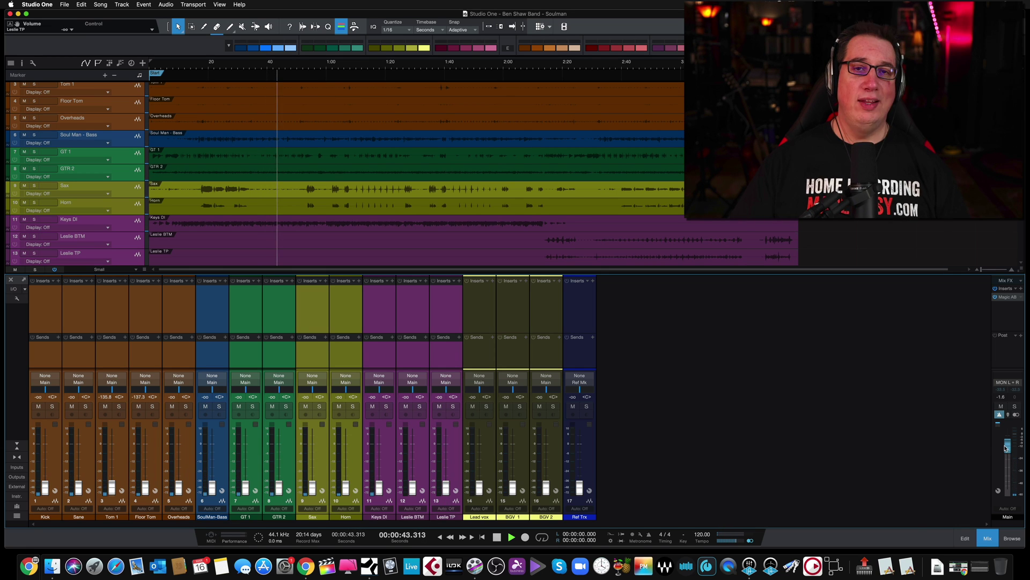
pyautogui.press('space')
pyautogui.click(585, 321)
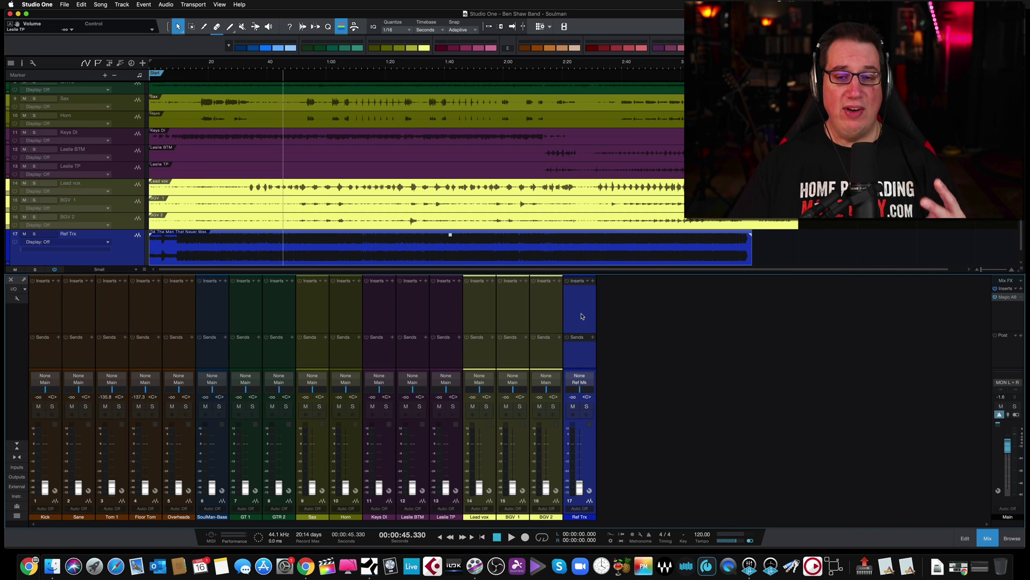
# Step: Try routing Ref Mix to LINE 1 and LINE 2 in the song's output setup, and restore it to MON L and MON R
pyautogui.click(41, 5)
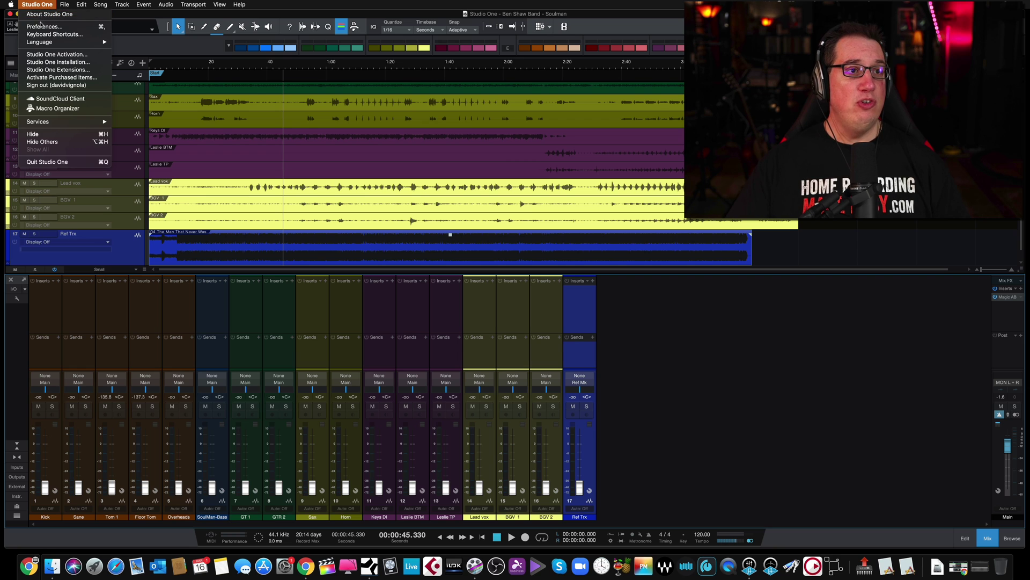
pyautogui.click(47, 30)
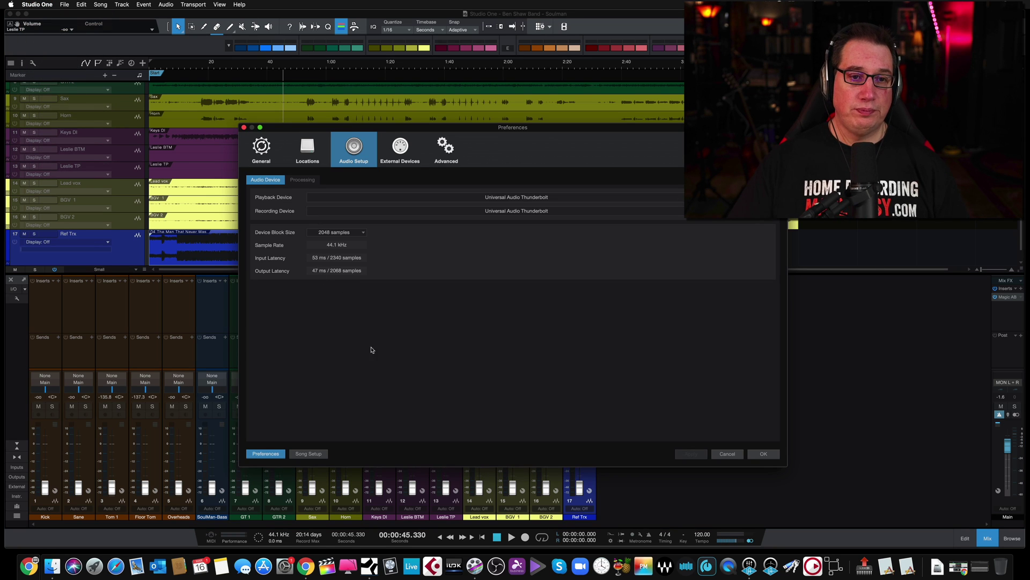
pyautogui.click(317, 455)
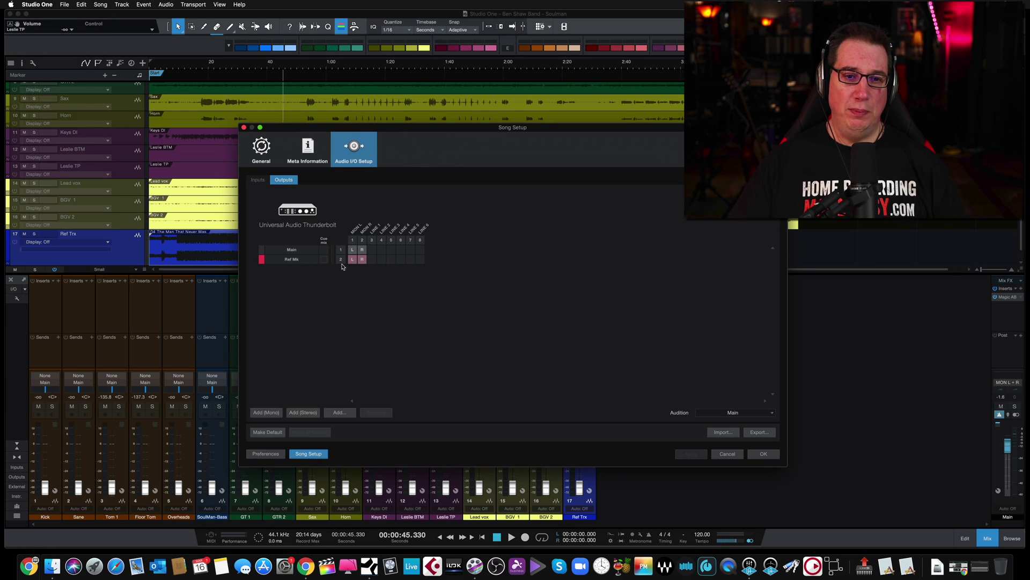
pyautogui.click(372, 260)
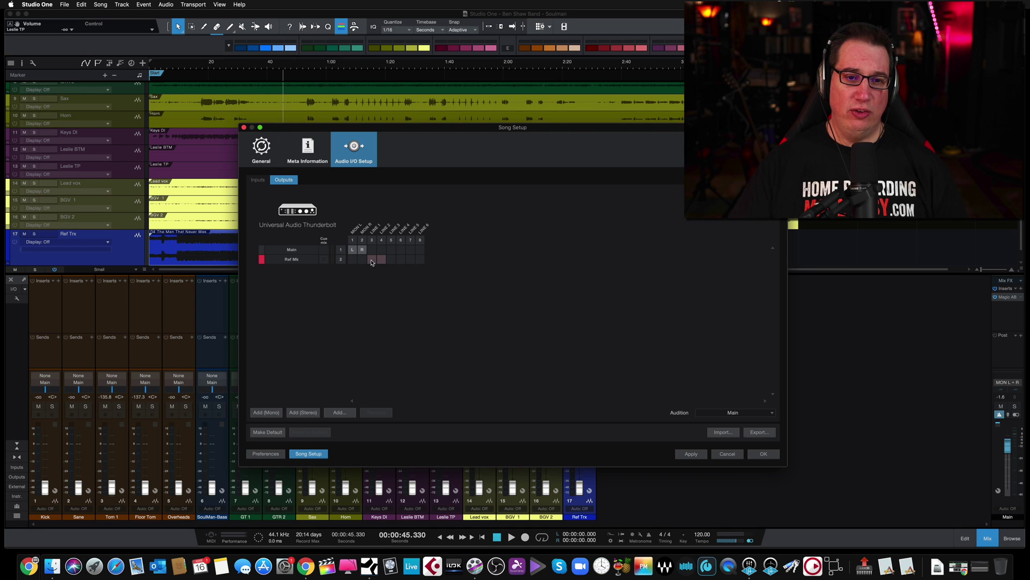
pyautogui.click(353, 259)
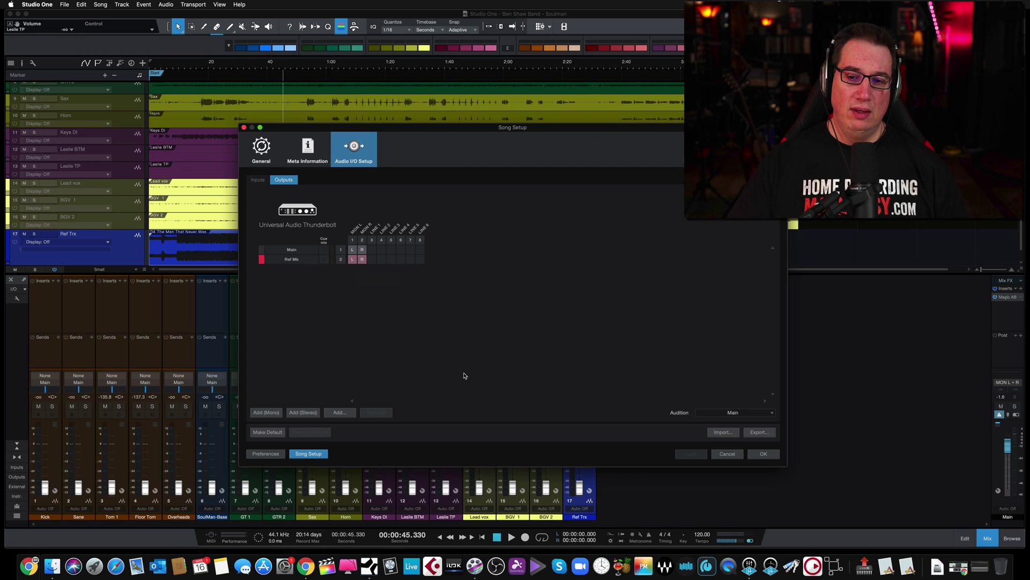
pyautogui.click(761, 454)
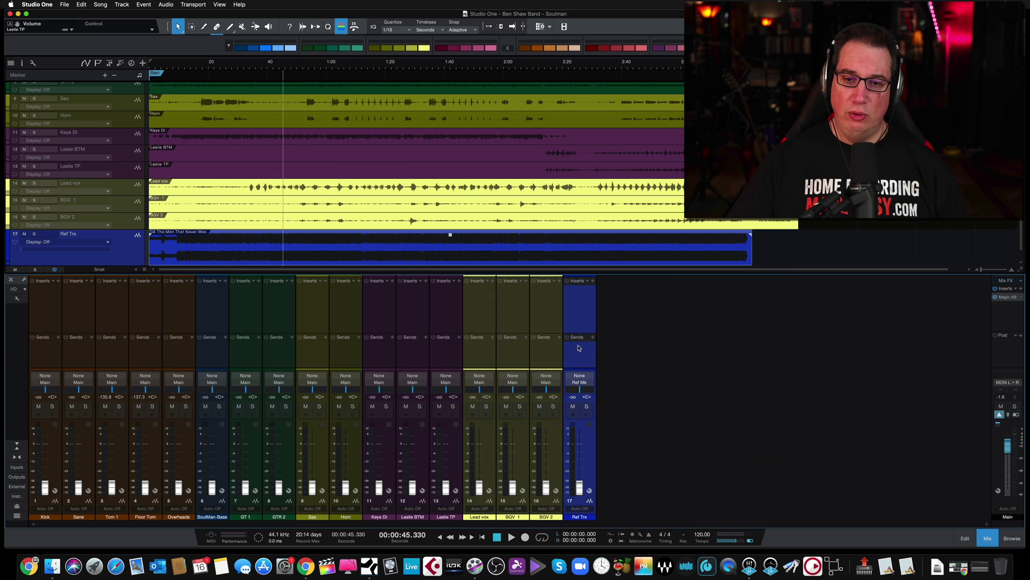
# Step: Review the output choices of the Ref Trx channel
pyautogui.click(582, 385)
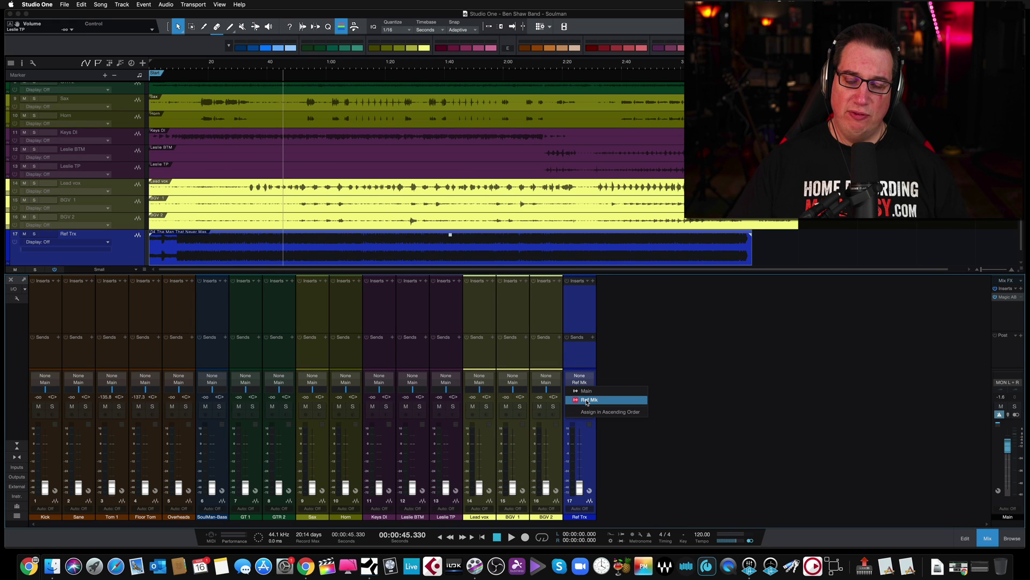
pyautogui.click(580, 352)
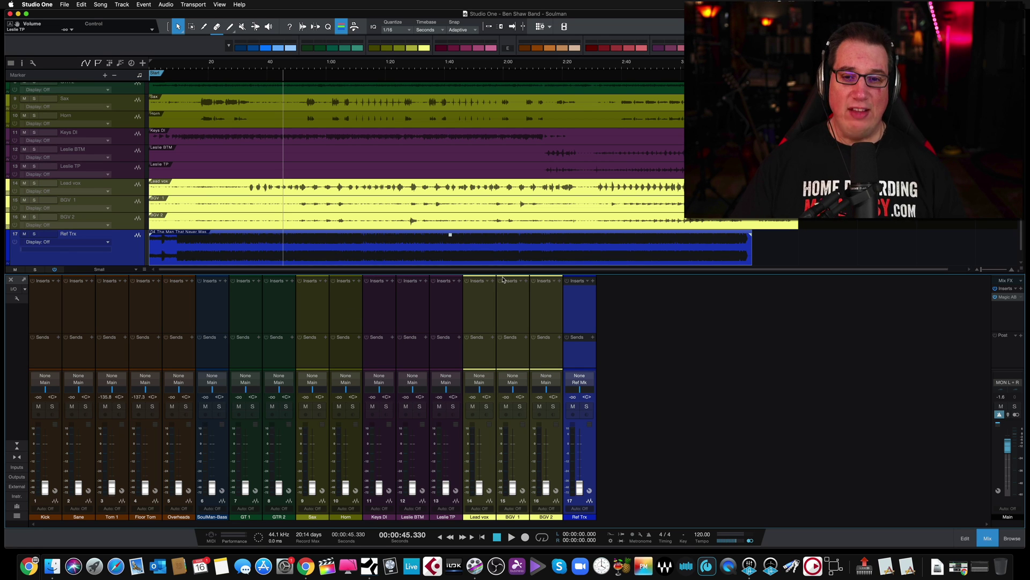
# Step: Reduce the mixer's height and remove the Ref Trx track from the song
pyautogui.moveTo(581, 290); pyautogui.dragTo(582, 308)
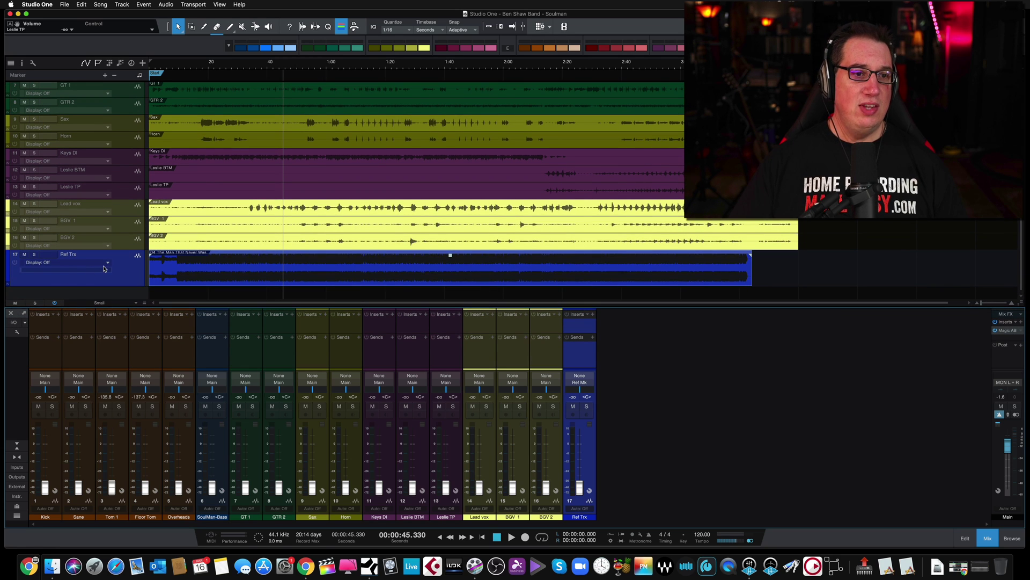
pyautogui.rightClick(131, 259)
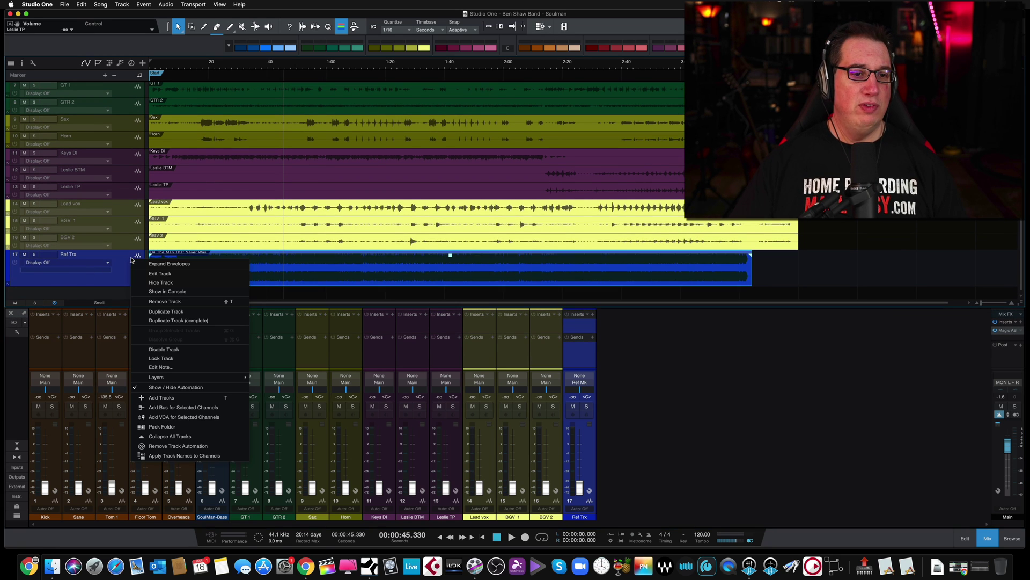
pyautogui.click(158, 302)
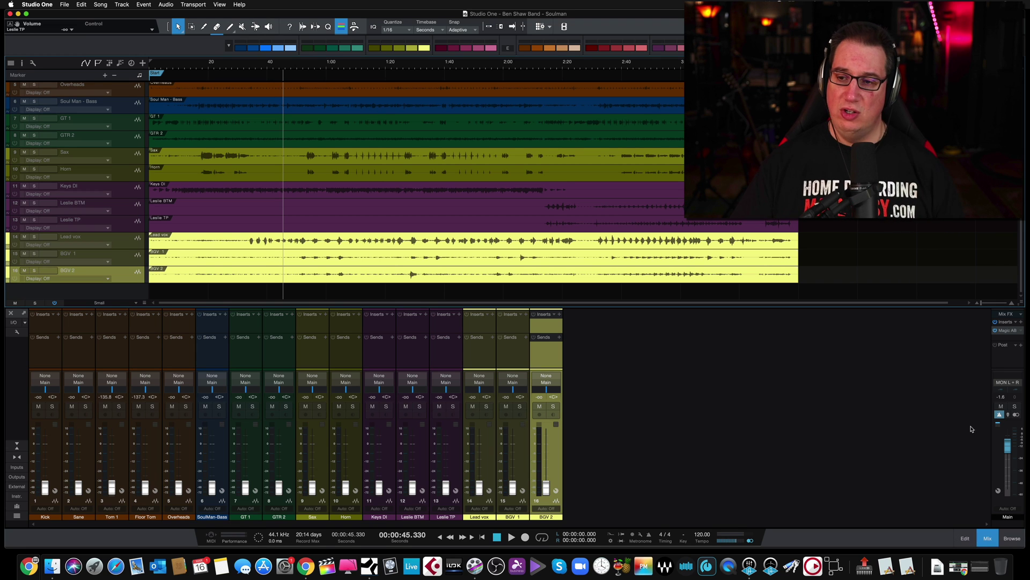
# Step: Open the Magic AB insert on the Main bus and place its window over the arrangement
pyautogui.click(1005, 330)
pyautogui.moveTo(356, 179); pyautogui.dragTo(300, 158)
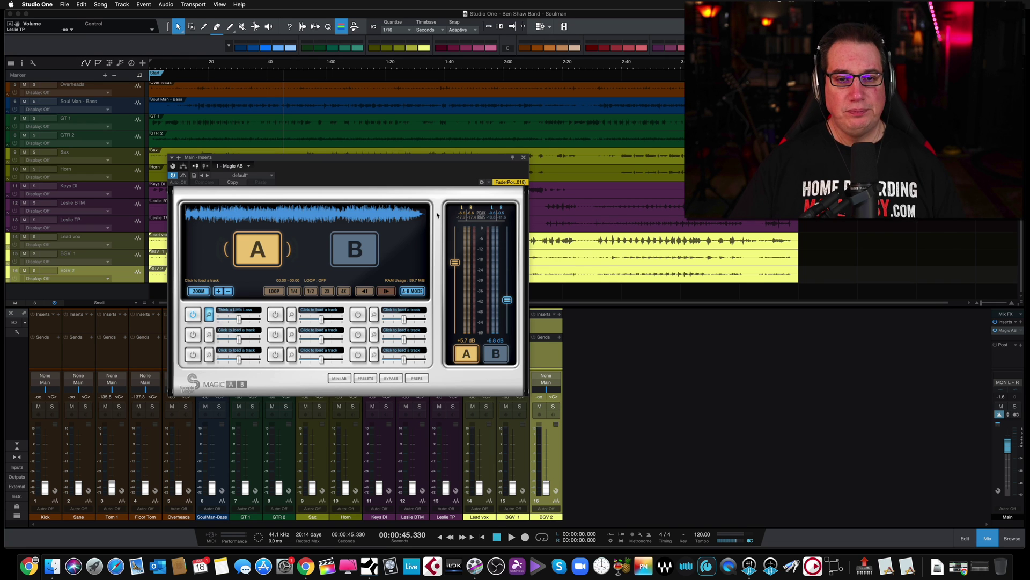
pyautogui.moveTo(353, 159); pyautogui.dragTo(348, 148)
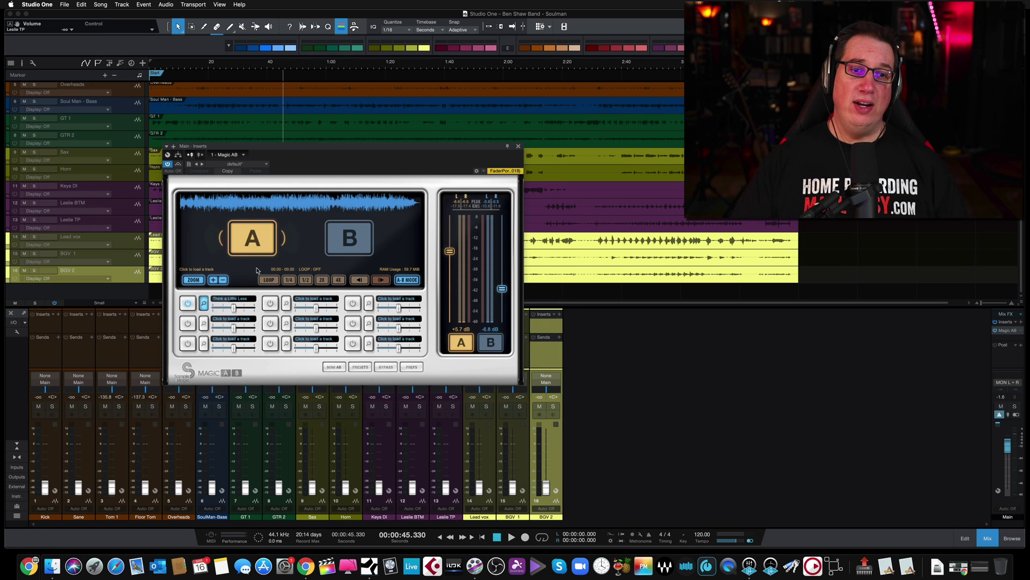
pyautogui.moveTo(303, 149); pyautogui.dragTo(306, 151)
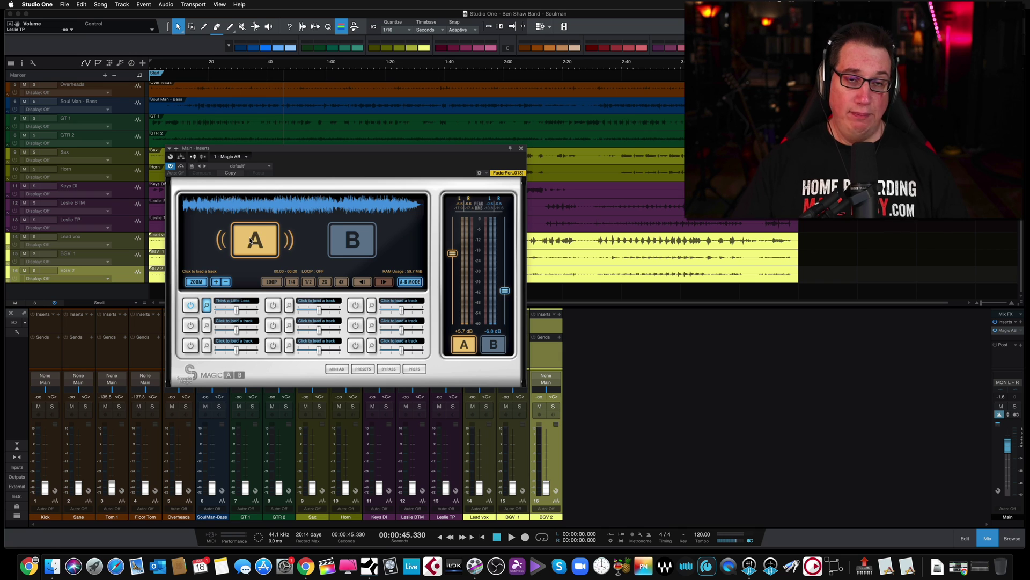
# Step: Switch Magic AB to source B and play the song for a few seconds
pyautogui.click(353, 241)
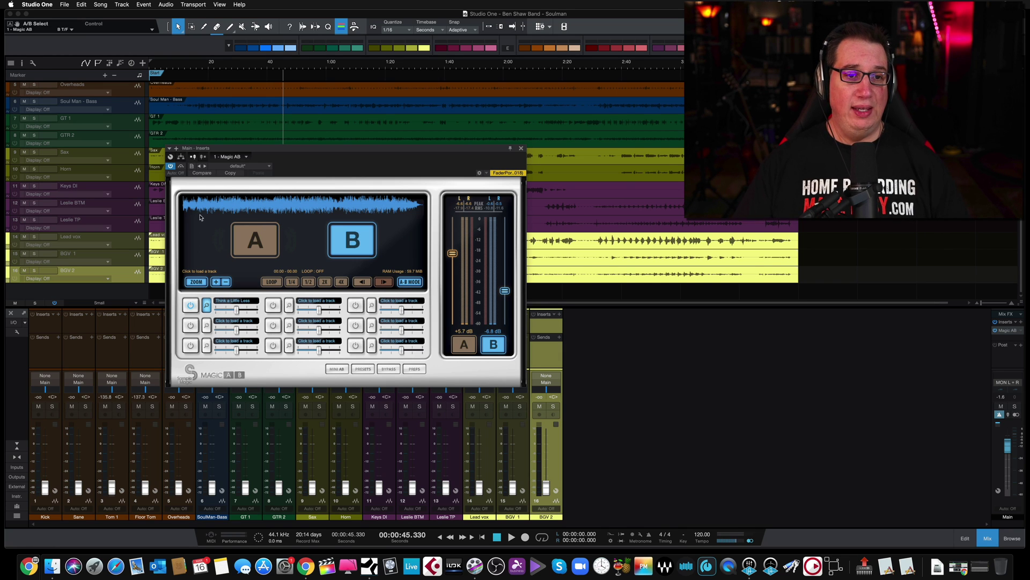
pyautogui.press('space')
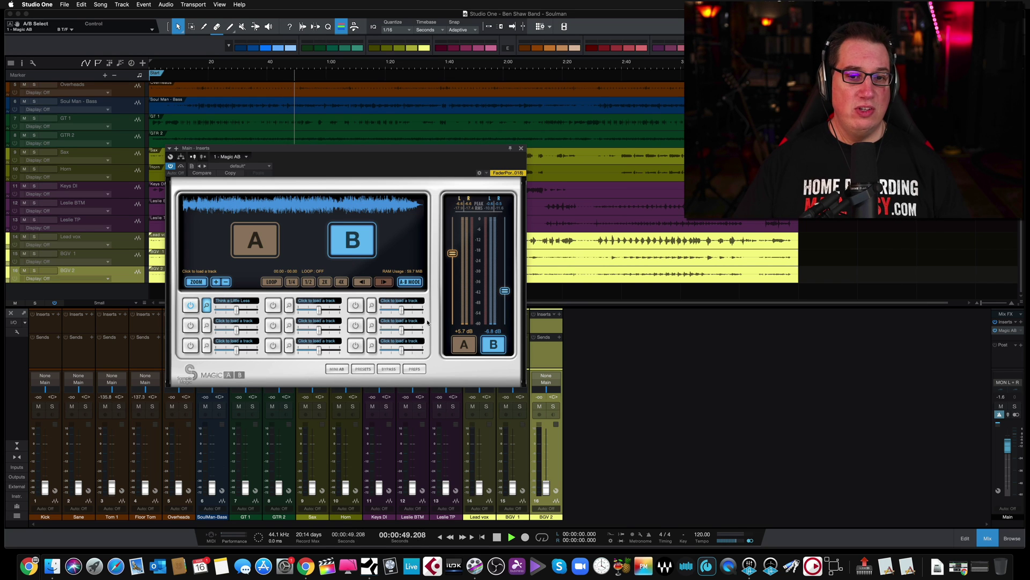
pyautogui.press('space')
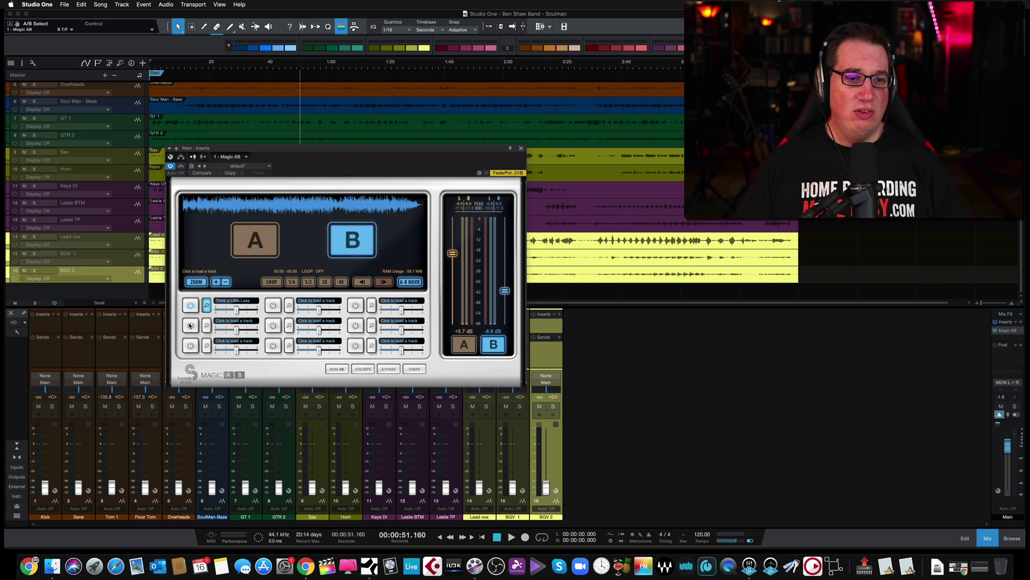
# Step: Load 01 - Minute by Minute.wav from the Country folder into Magic AB's second reference slot
pyautogui.rightClick(227, 322)
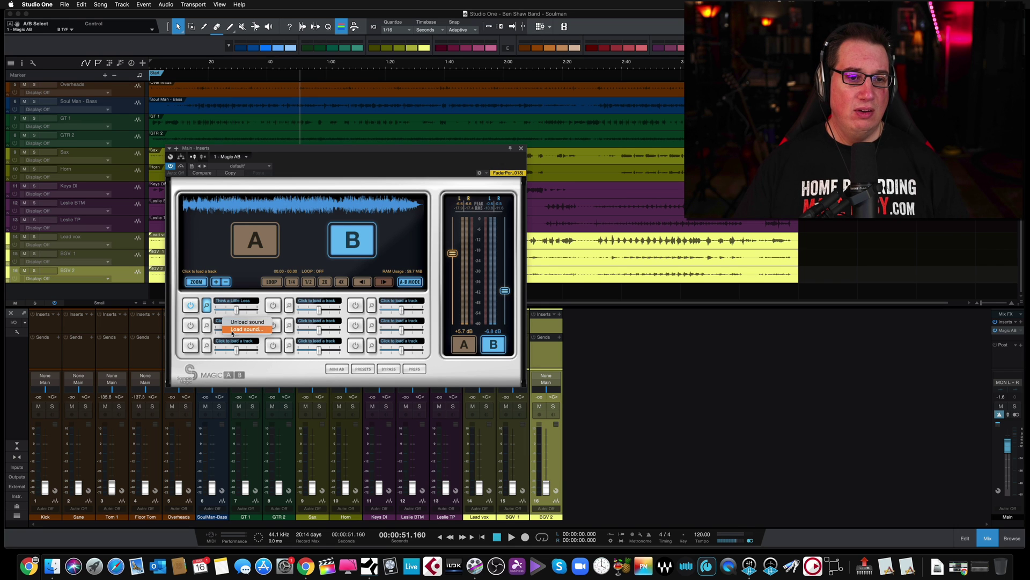
pyautogui.click(232, 330)
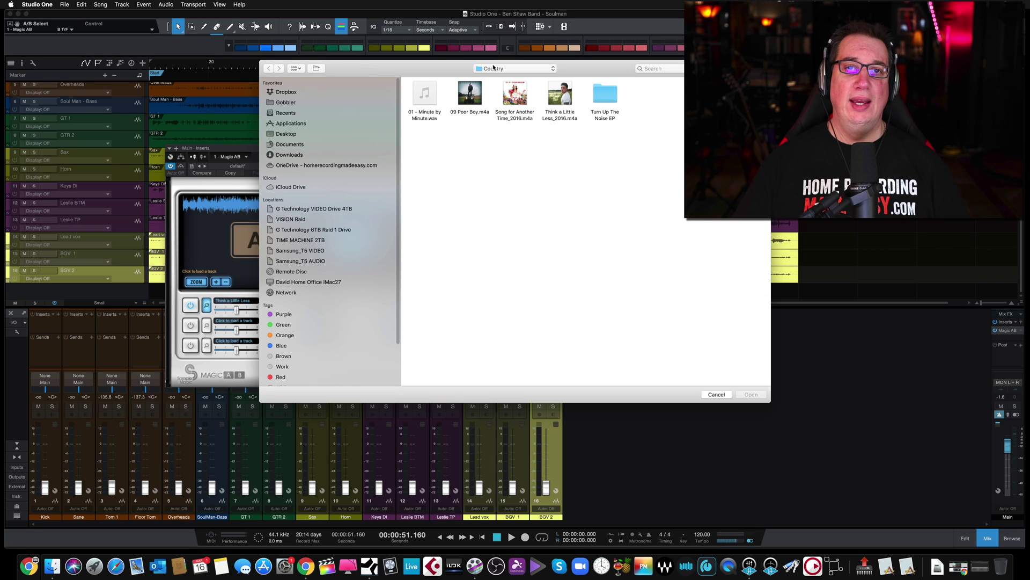
pyautogui.click(418, 94)
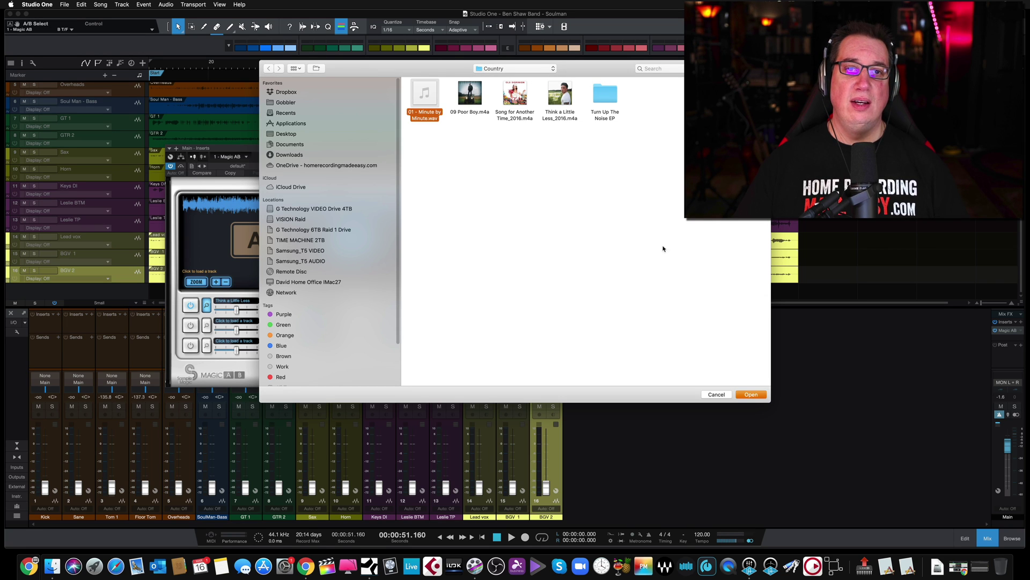
pyautogui.click(749, 394)
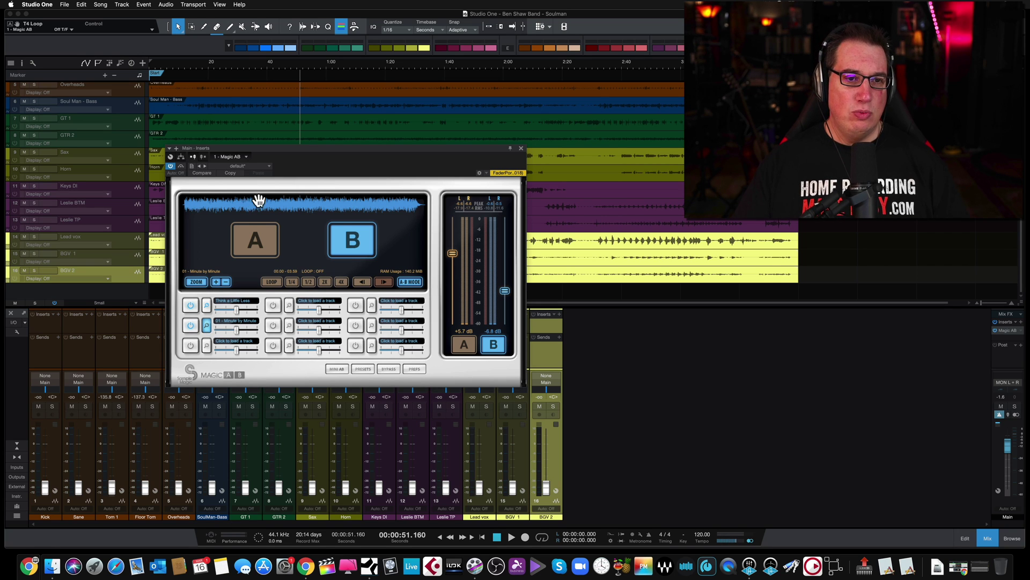
# Step: Activate the Minute by Minute slot as the reference and lower source B's gain to -15.3 dB
pyautogui.click(190, 325)
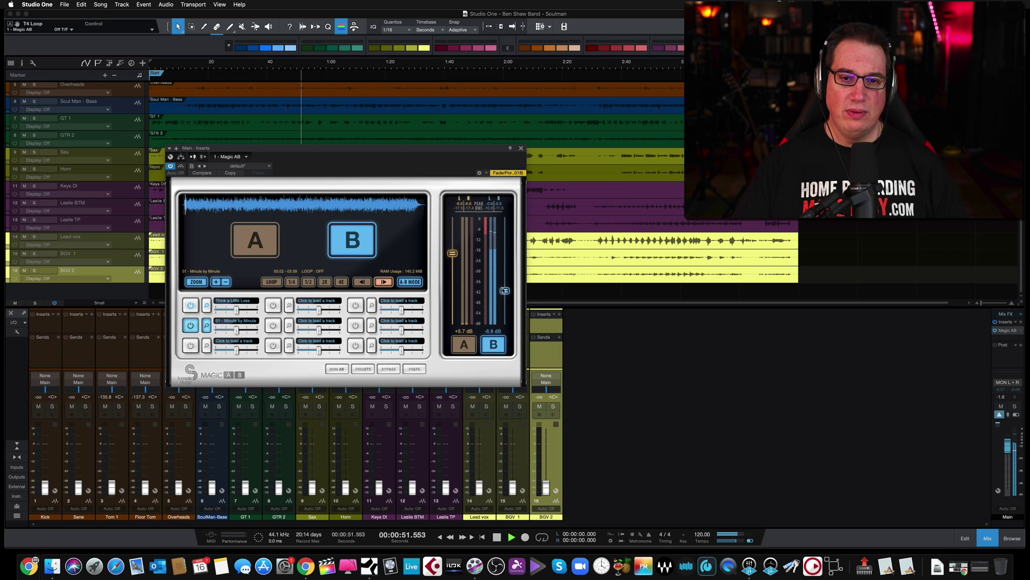
pyautogui.moveTo(505, 293); pyautogui.dragTo(505, 319)
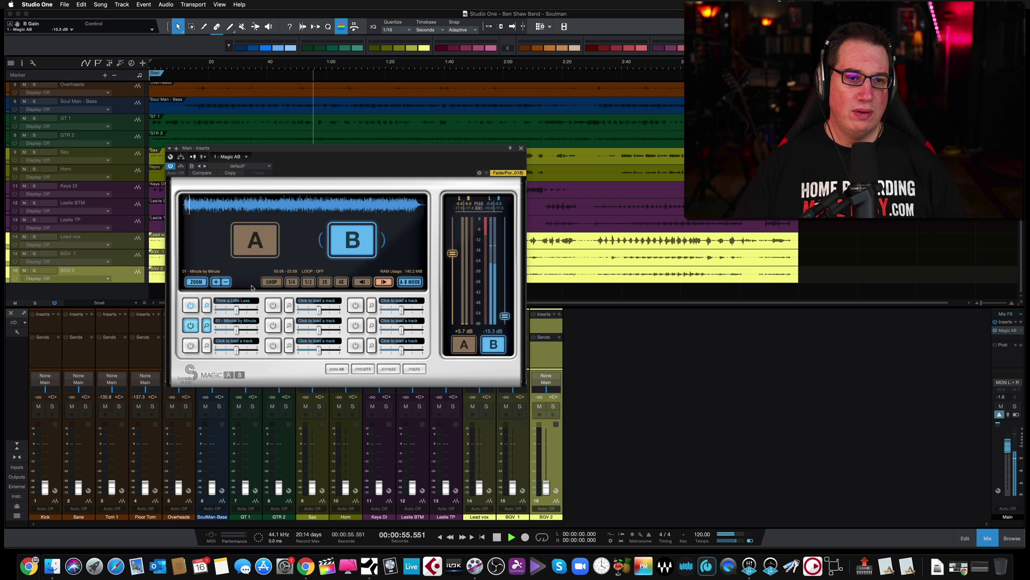
# Step: Switch Magic AB to source A and jump to several points in the reference waveform, ending near its beginning
pyautogui.click(263, 240)
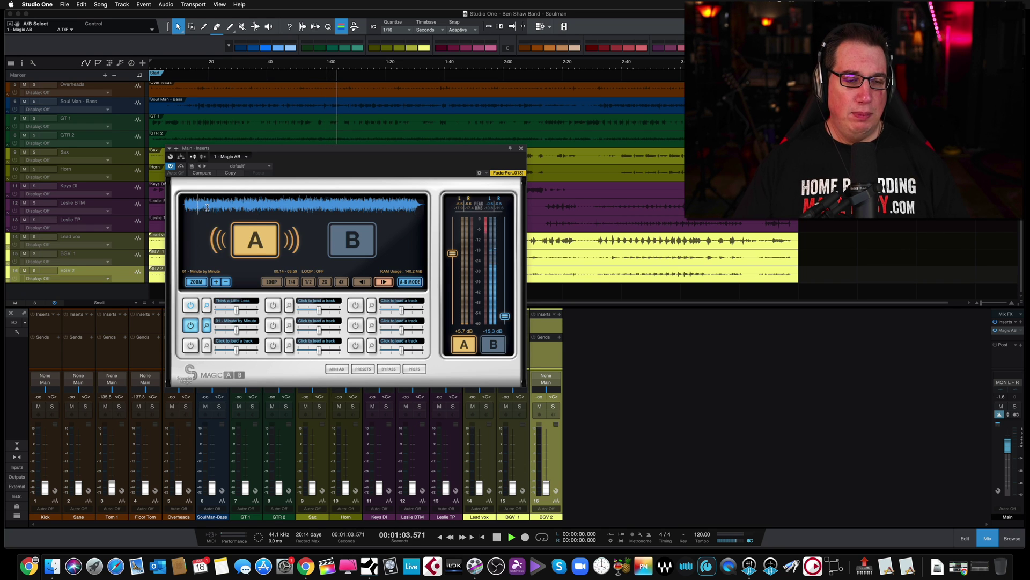
pyautogui.click(240, 203)
pyautogui.click(287, 201)
pyautogui.click(350, 202)
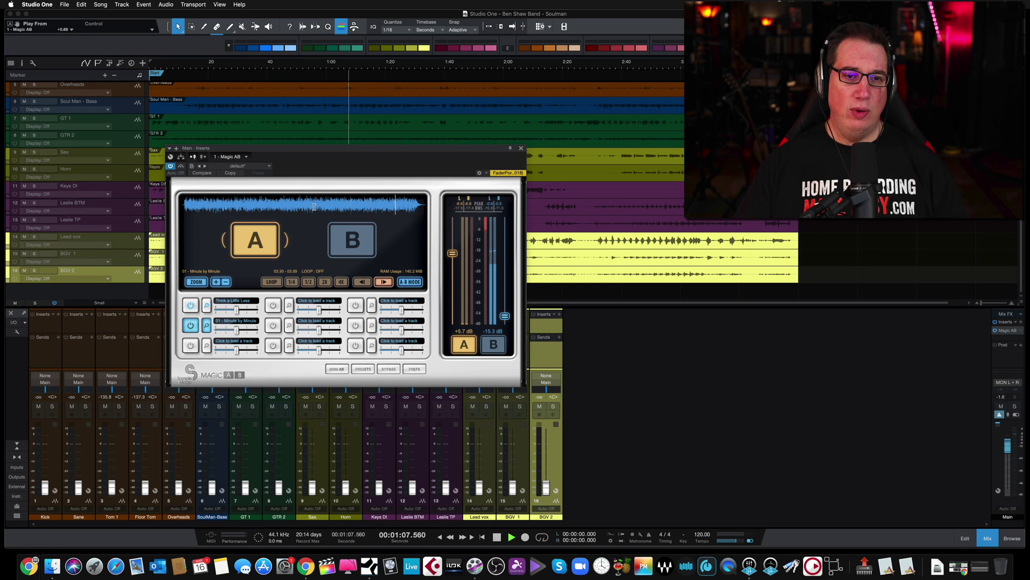
pyautogui.click(241, 207)
pyautogui.click(210, 207)
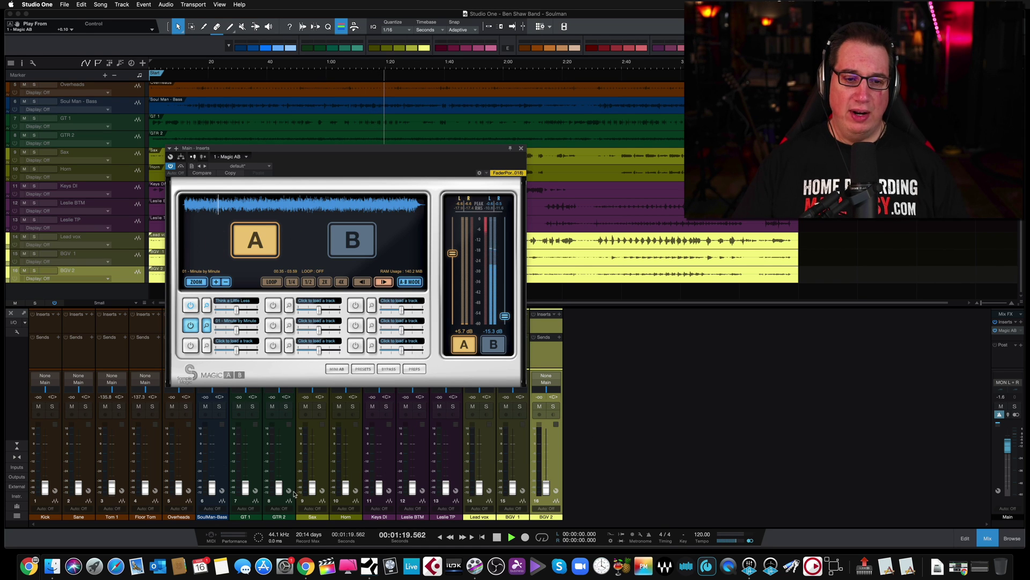
# Step: Raise the SoulMan-Bass fader to -7.9 dB, GT 1 to -9.7 dB and GTR 2 to -11.1 dB
pyautogui.moveTo(211, 487); pyautogui.dragTo(212, 455)
pyautogui.moveTo(246, 488); pyautogui.dragTo(248, 454)
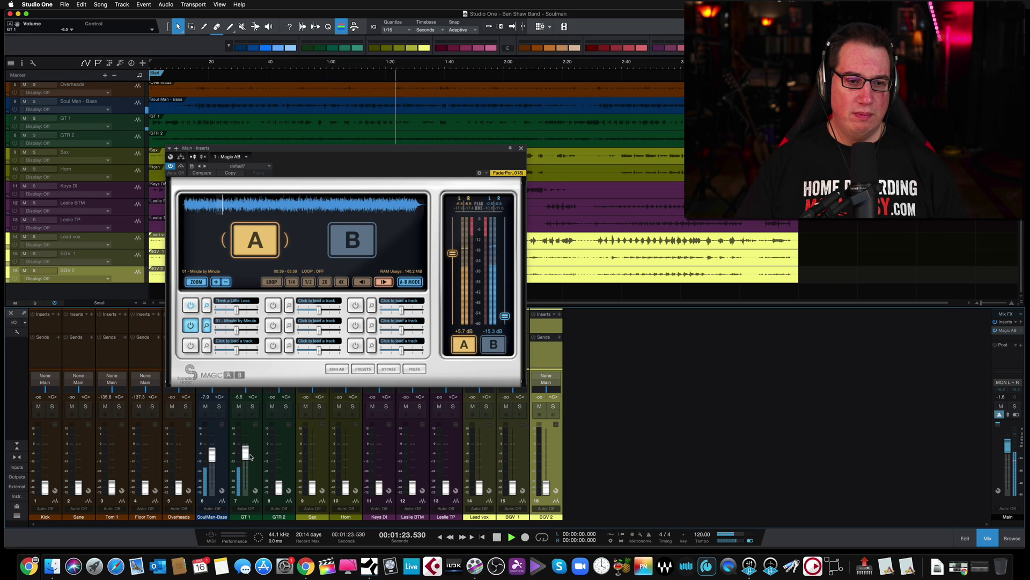
pyautogui.moveTo(279, 488); pyautogui.dragTo(243, 459)
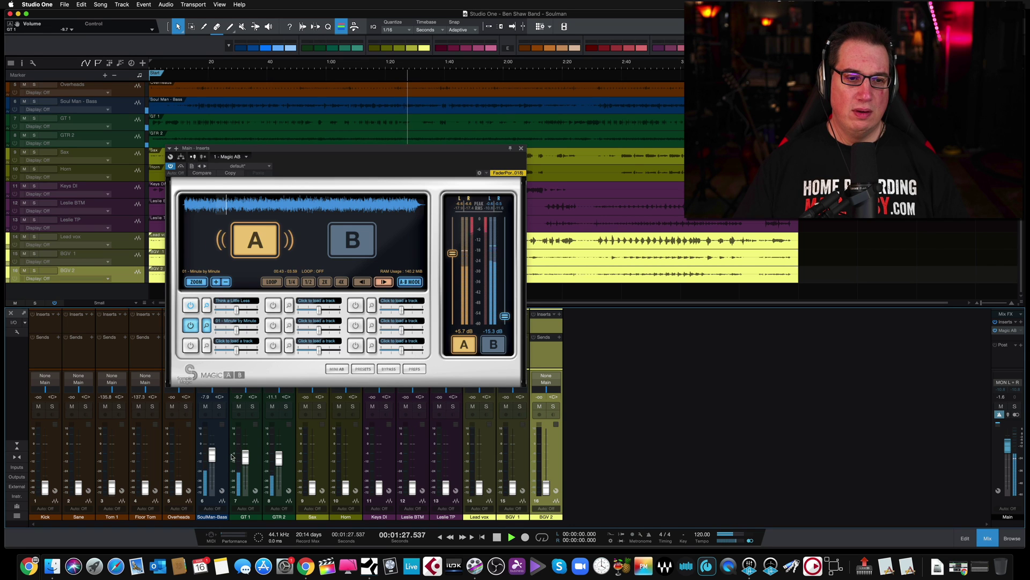
pyautogui.click(217, 455)
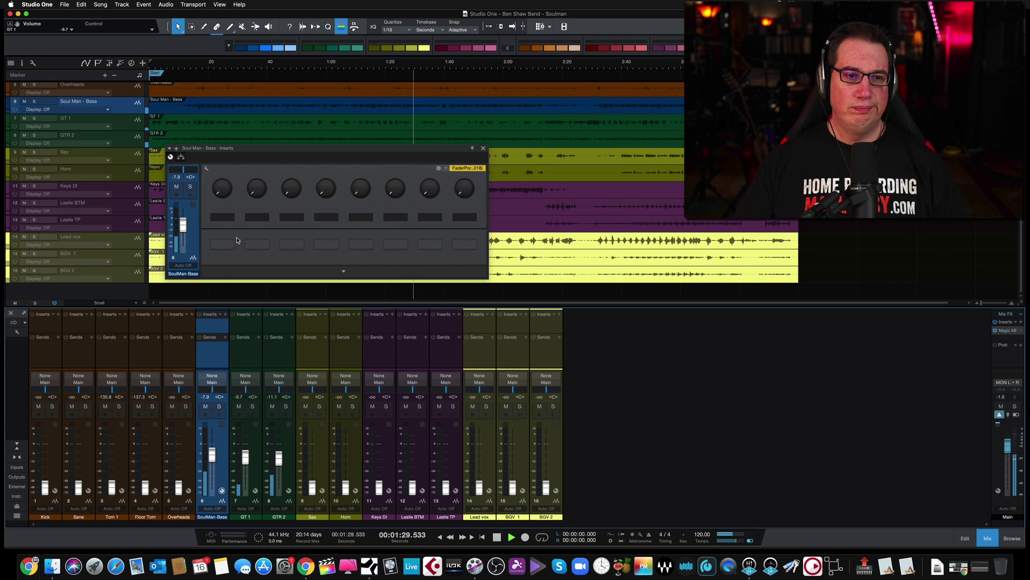
# Step: Reopen Magic AB from the Main bus, compare sources A and B during playback, and stop on source A
pyautogui.click(1009, 332)
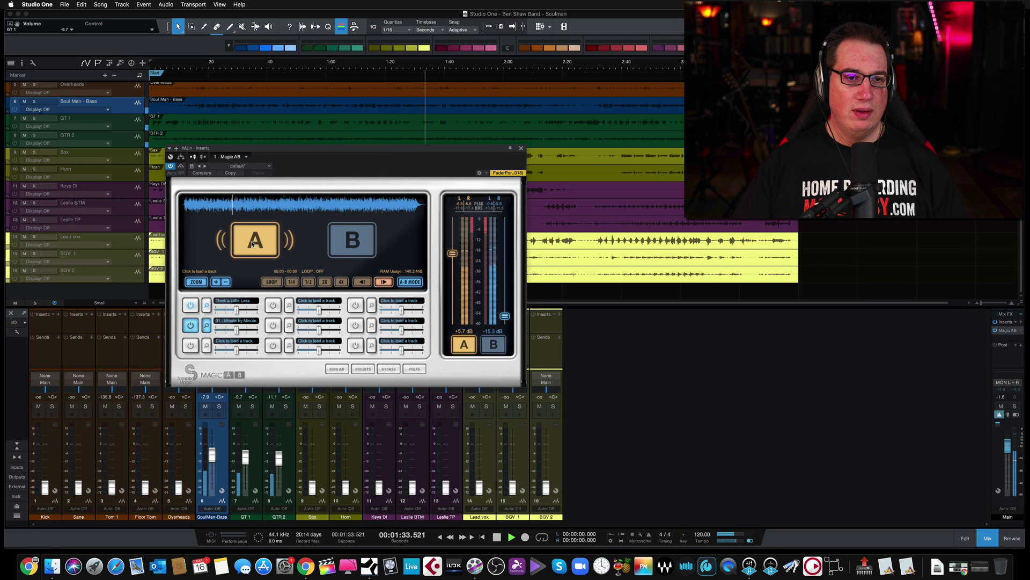
pyautogui.click(355, 241)
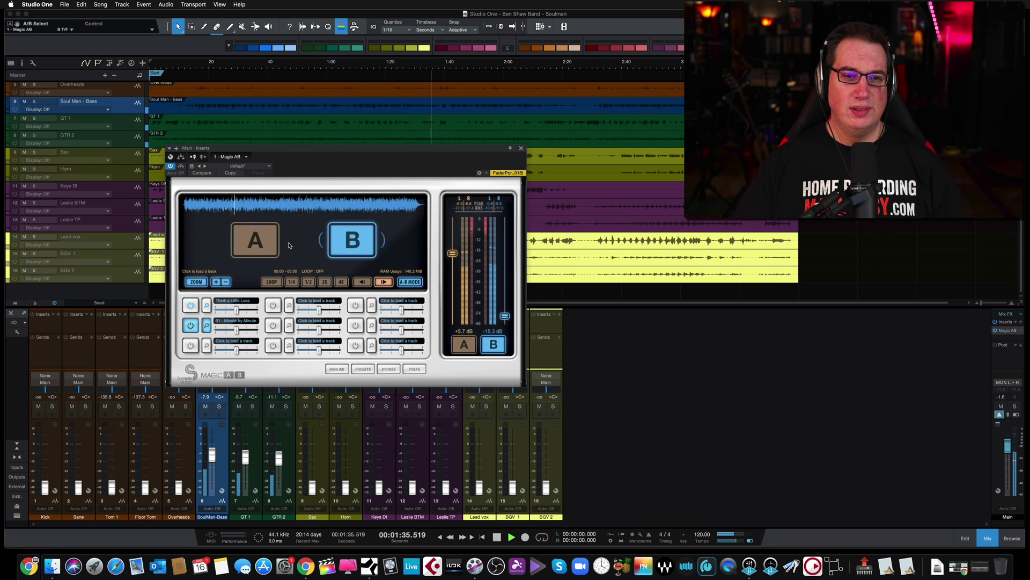
pyautogui.click(255, 246)
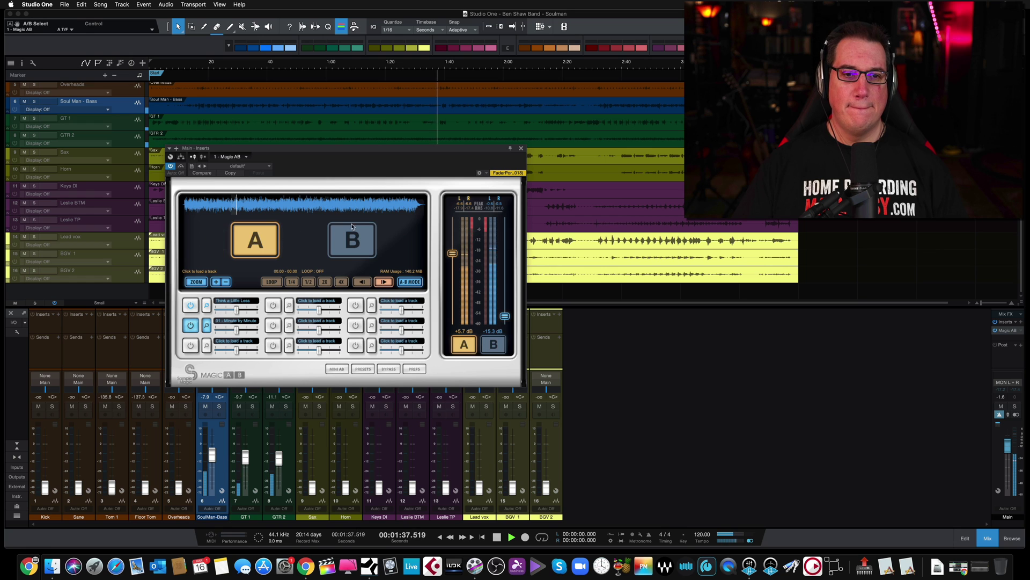
pyautogui.click(257, 243)
pyautogui.click(258, 239)
pyautogui.press('space')
# Step: Move the Magic AB window slightly higher and set source B's gain to -13.1 dB
pyautogui.moveTo(329, 154); pyautogui.dragTo(313, 130)
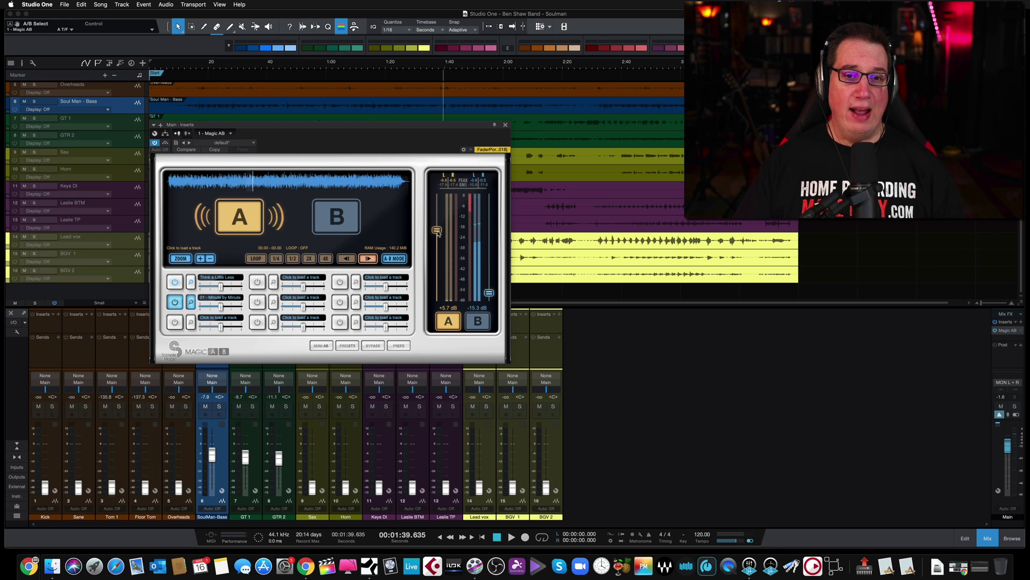
pyautogui.click(489, 293)
pyautogui.moveTo(489, 277)
pyautogui.mouseDown()
pyautogui.moveTo(489, 253)
pyautogui.moveTo(483, 287)
pyautogui.mouseUp()
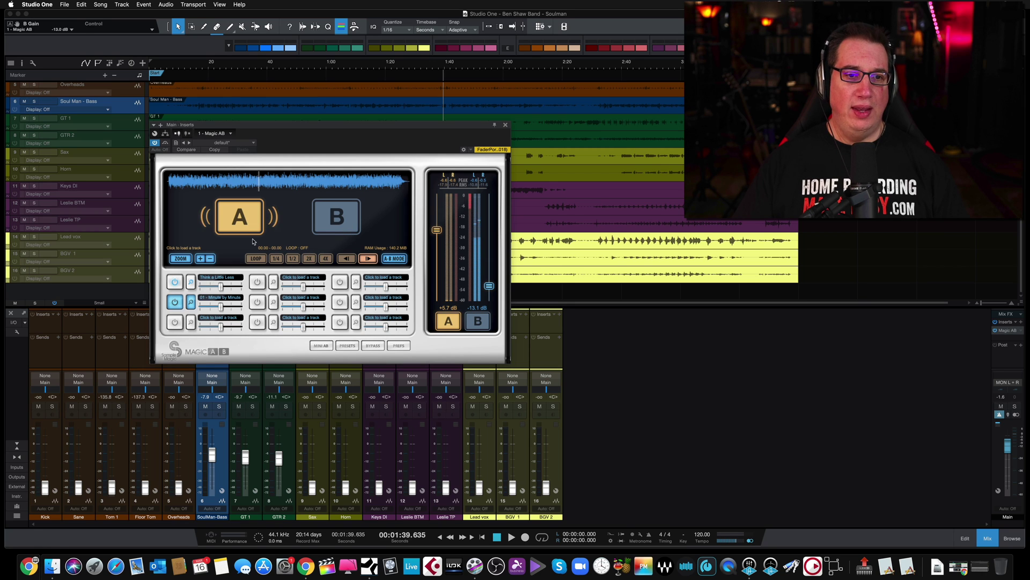
# Step: Play the song with the SoulMan-Bass and GT 1 faders fully down and GTR 2 at about -8 dB
pyautogui.press('space')
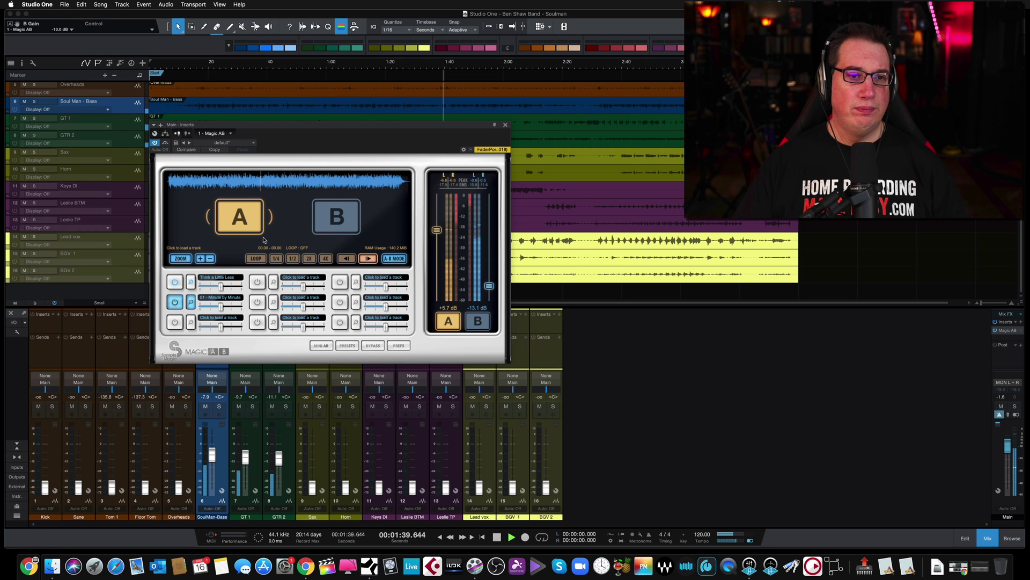
pyautogui.moveTo(213, 456); pyautogui.dragTo(246, 488)
pyautogui.moveTo(279, 457); pyautogui.dragTo(279, 488)
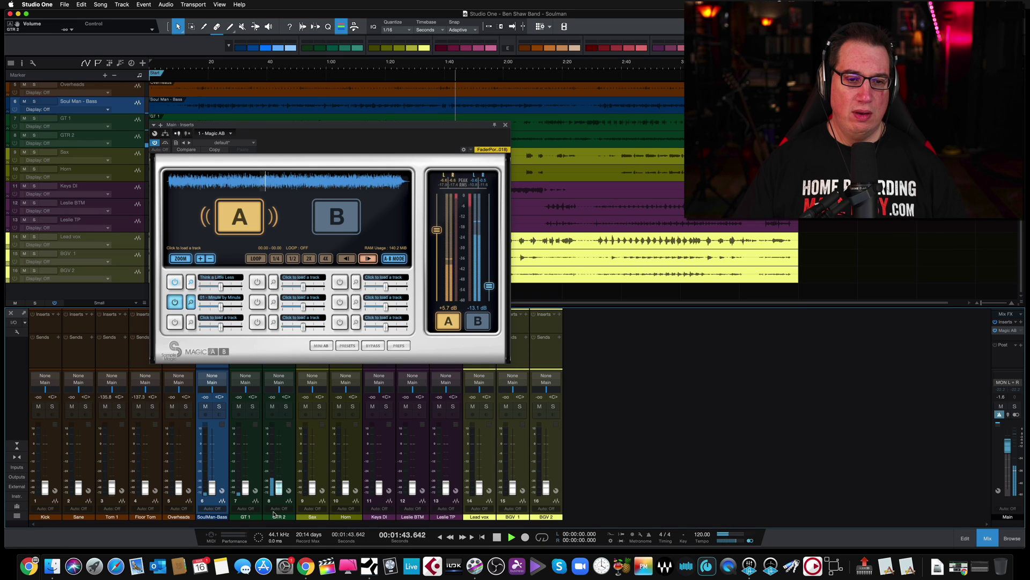
pyautogui.moveTo(278, 488); pyautogui.dragTo(277, 454)
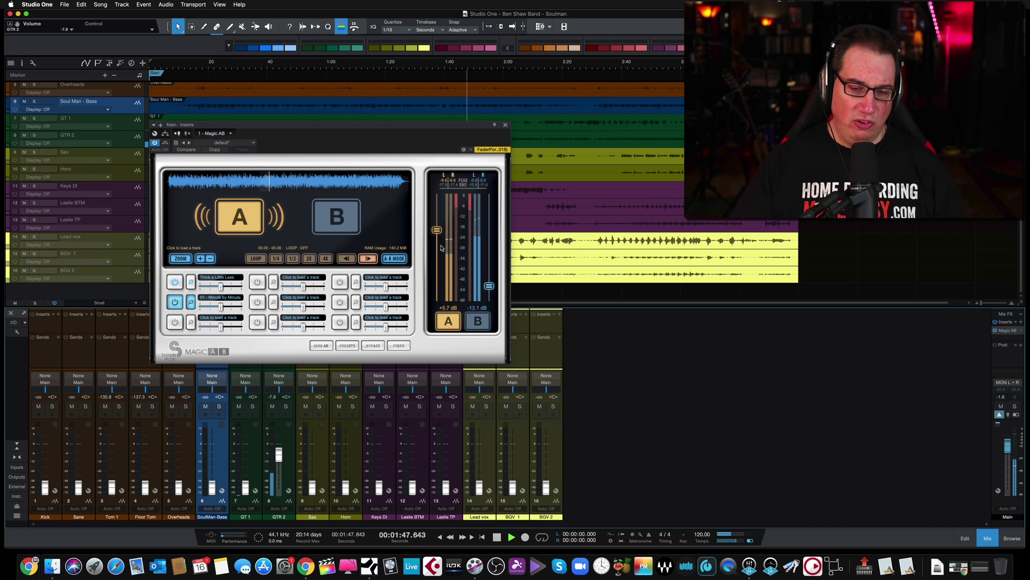
# Step: Raise source A's gain in Magic AB to +14.9 dB and stop playback
pyautogui.moveTo(437, 230); pyautogui.dragTo(450, 204)
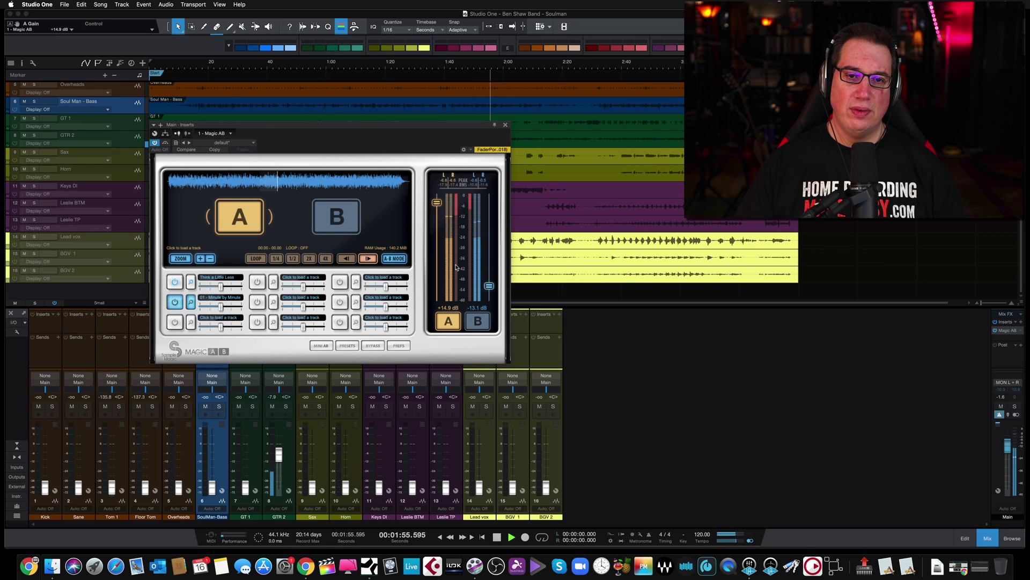
pyautogui.press('space')
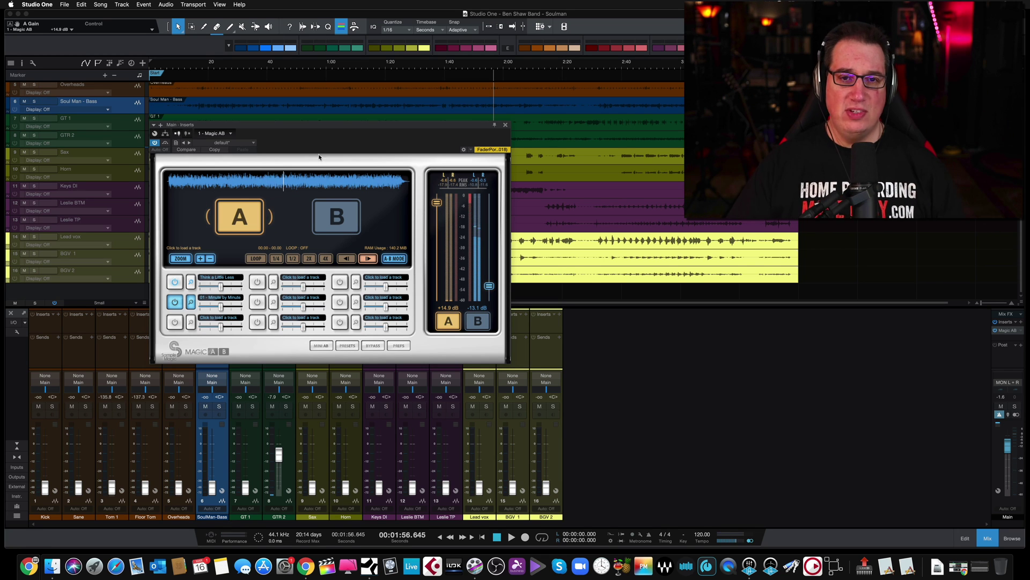
# Step: Reposition the Magic AB window over the arrangement and close it
pyautogui.moveTo(327, 128); pyautogui.dragTo(334, 132)
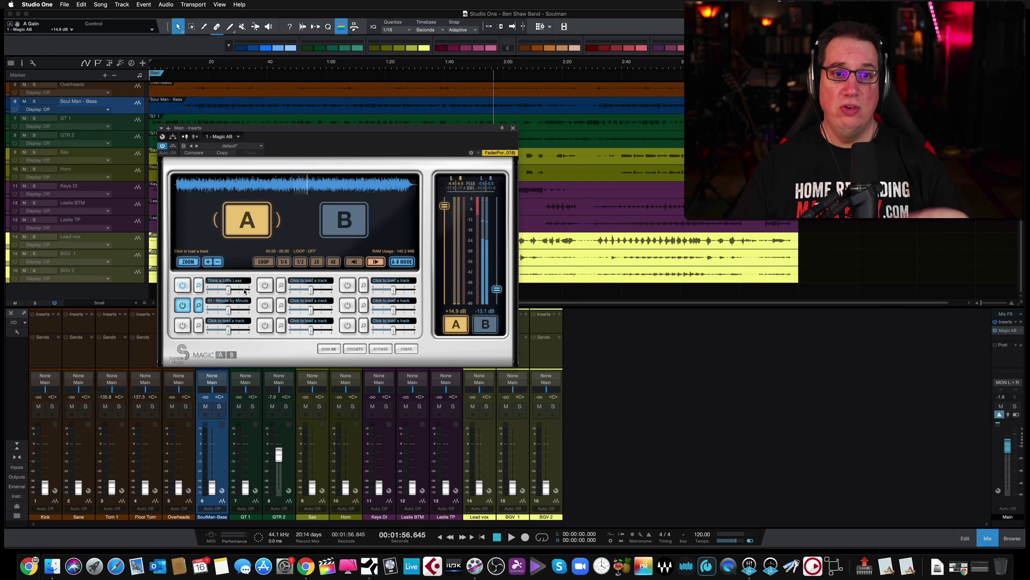
pyautogui.moveTo(289, 128); pyautogui.dragTo(295, 113)
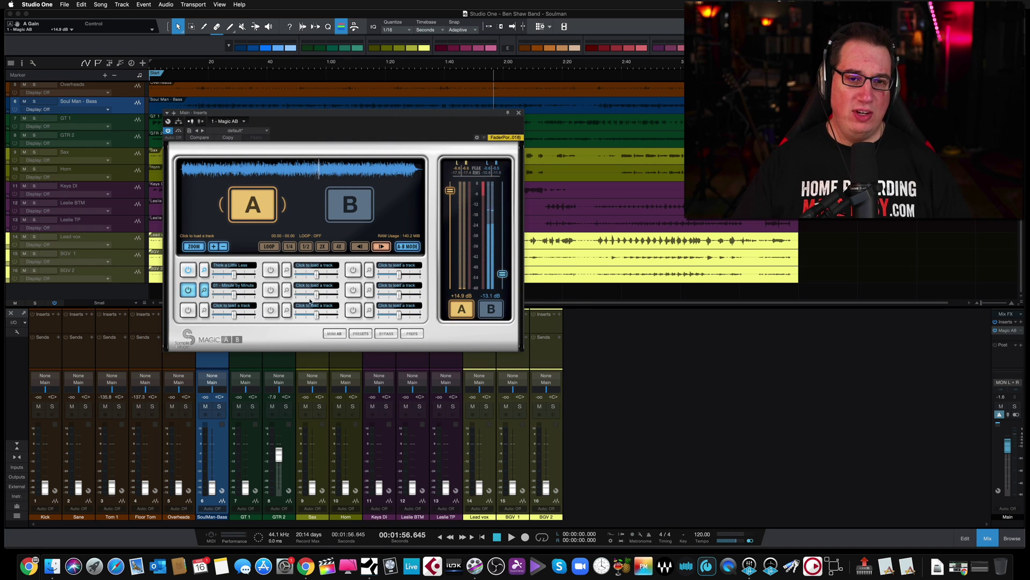
pyautogui.click(519, 113)
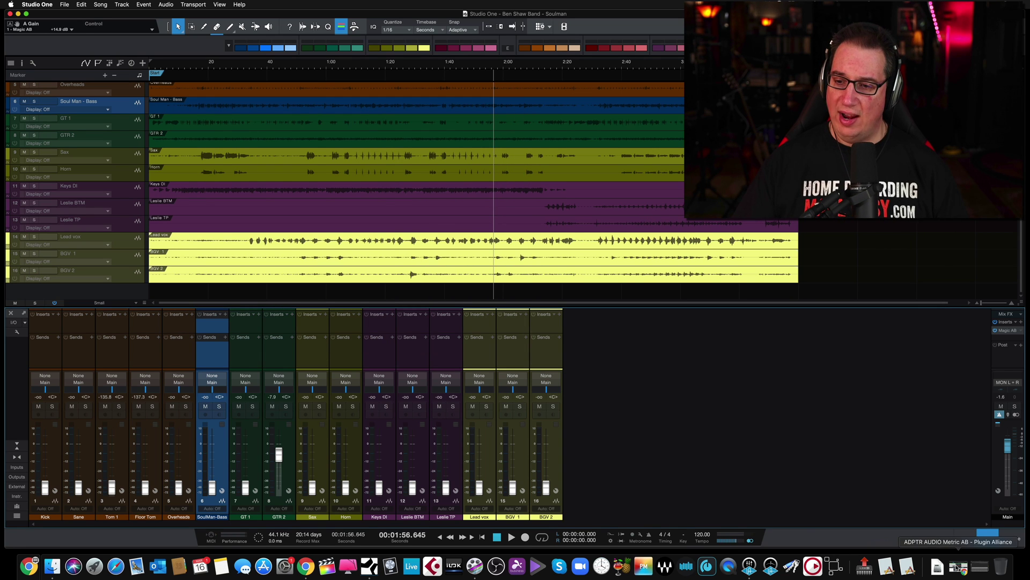
# Step: Switch to the Chrome window and show the REFERENCE plug-in page on Plugin Boutique
pyautogui.click(957, 566)
pyautogui.moveTo(462, 18); pyautogui.dragTo(487, 18)
pyautogui.click(204, 22)
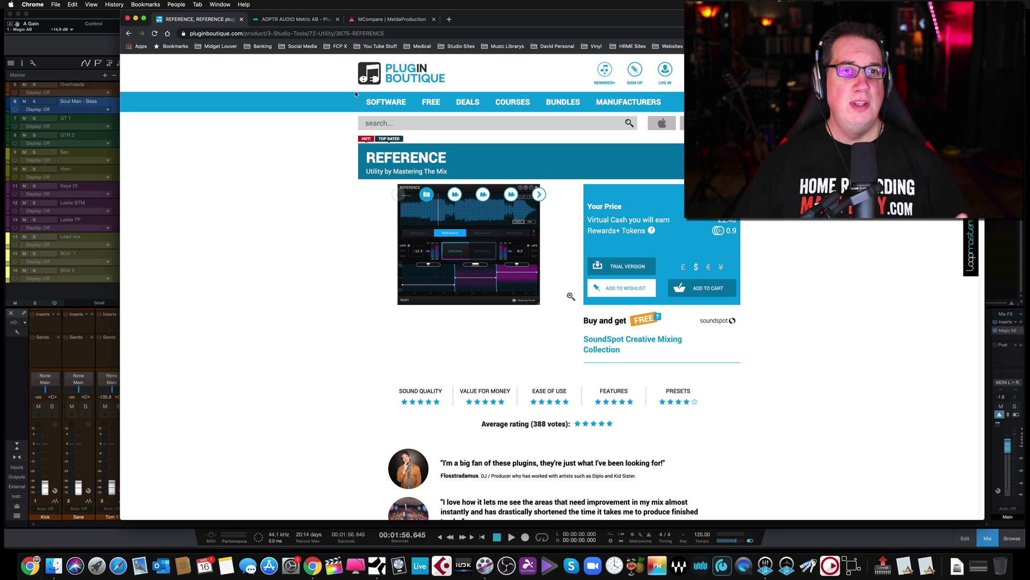
# Step: Review MeldaProduction's MCompare page, including the plug-in interface and its regular price
pyautogui.click(372, 21)
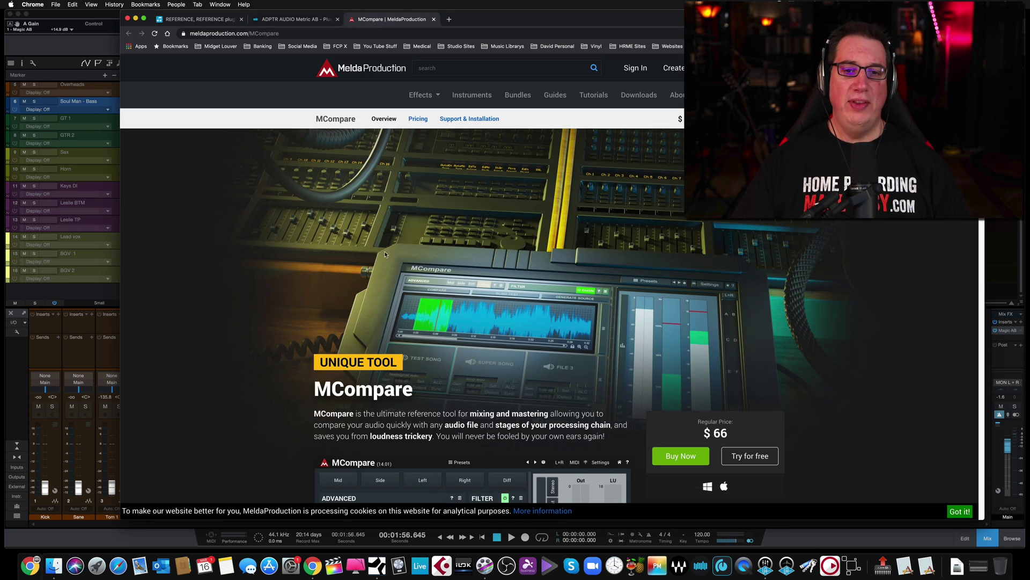
pyautogui.scroll(-5, 360, 224)
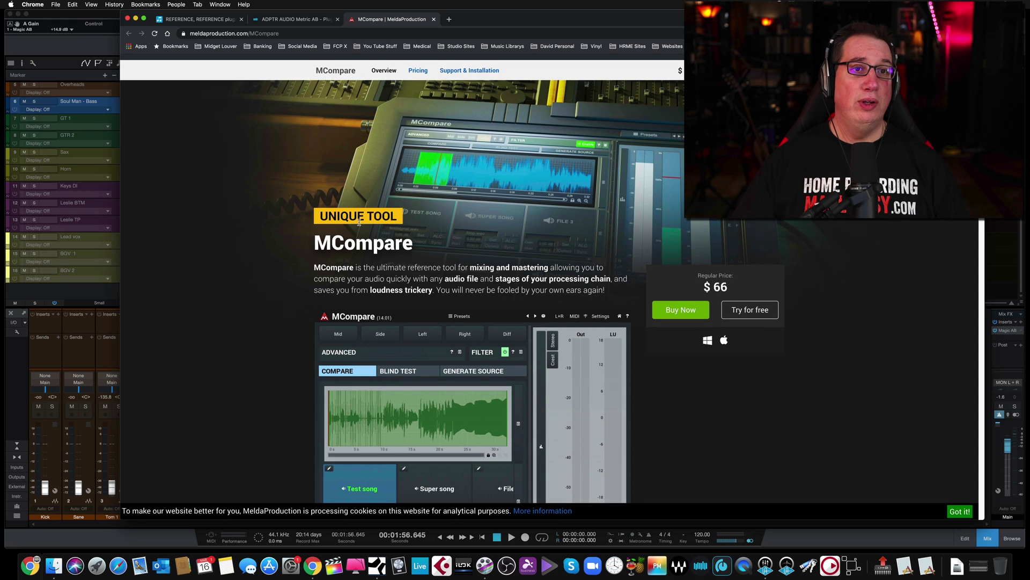
pyautogui.scroll(-6, 359, 219)
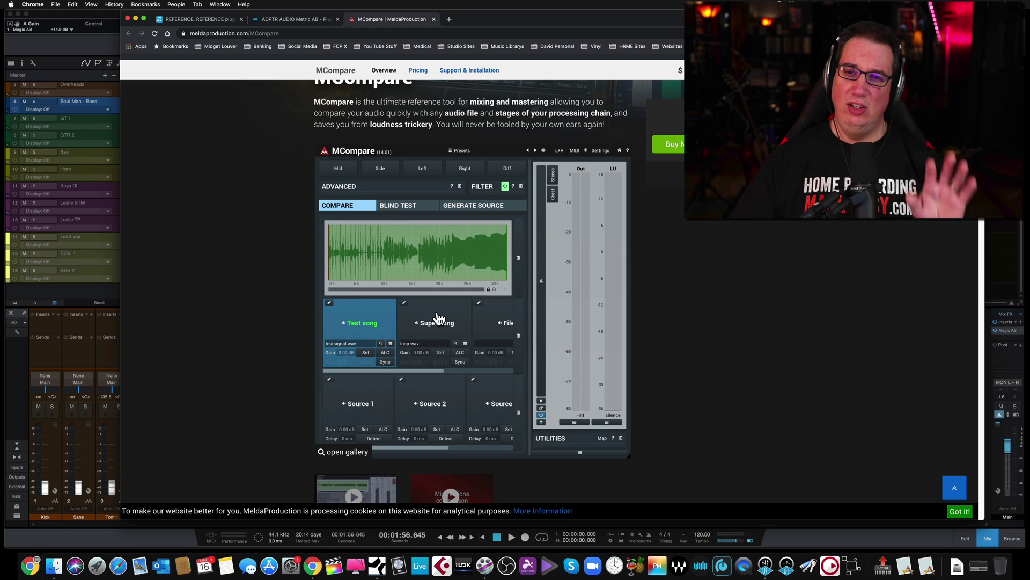
pyautogui.scroll(3, 432, 317)
pyautogui.scroll(5, 431, 320)
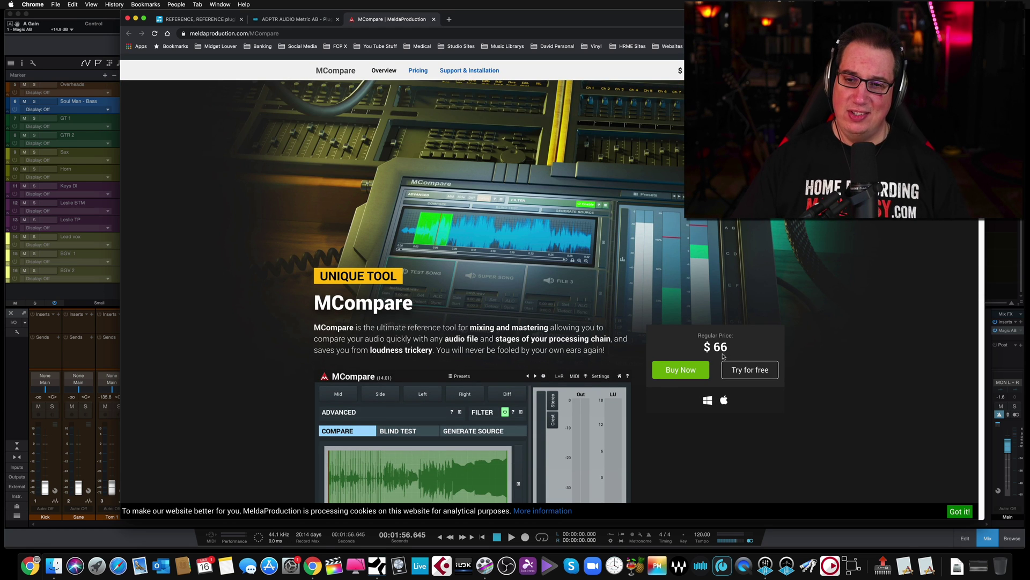
# Step: Look over Plugin Alliance's ADPTR AUDIO Metric AB page and minimize Chrome to return to Studio One
pyautogui.click(266, 20)
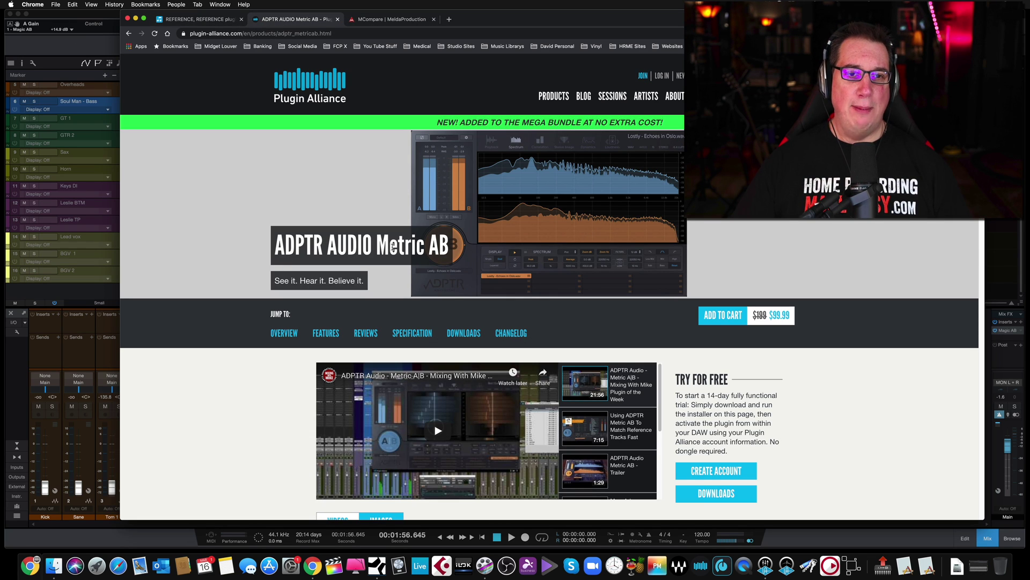
pyautogui.scroll(-5, 230, 244)
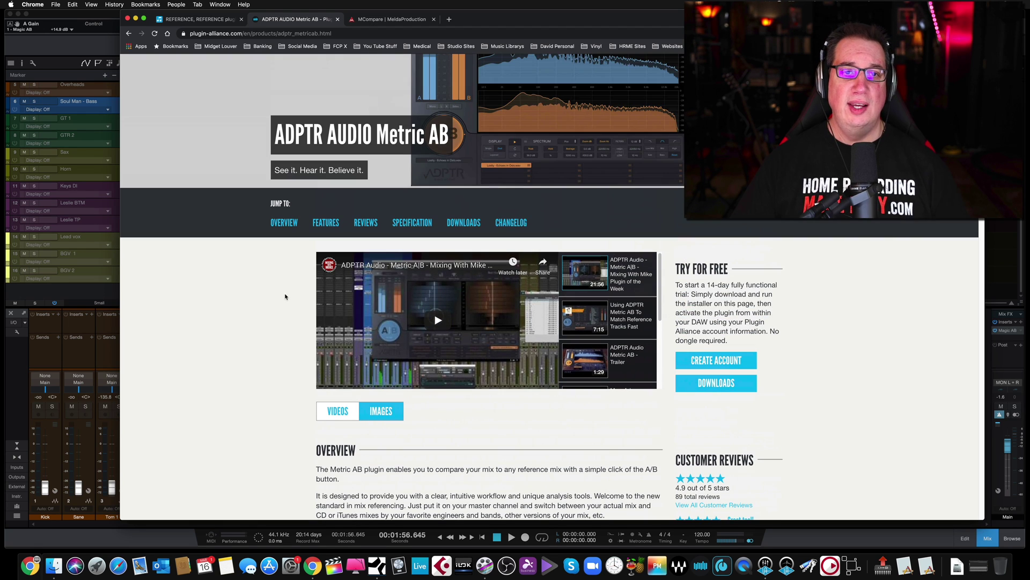
pyautogui.scroll(3, 286, 294)
pyautogui.scroll(3, 241, 374)
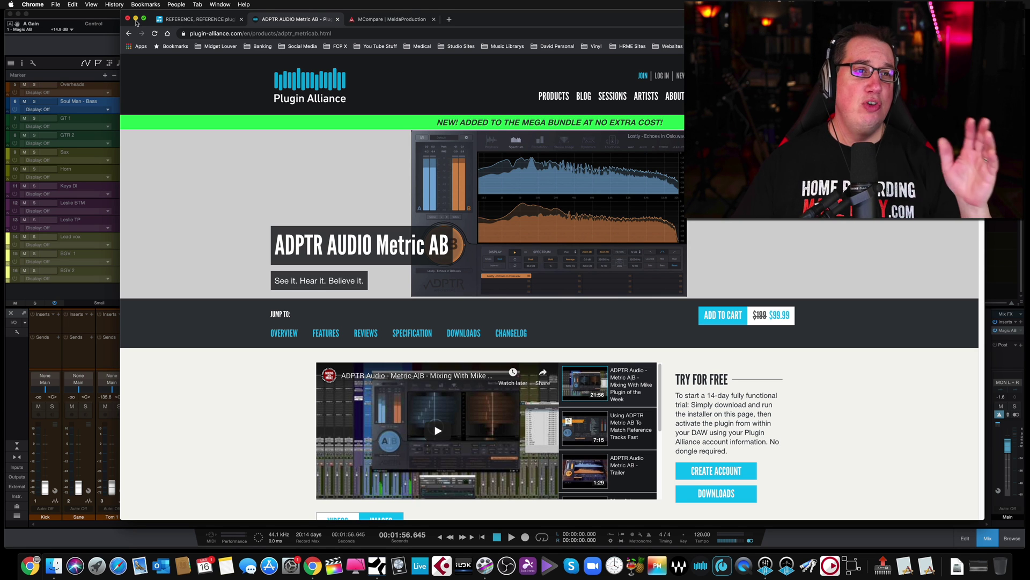
pyautogui.click(135, 19)
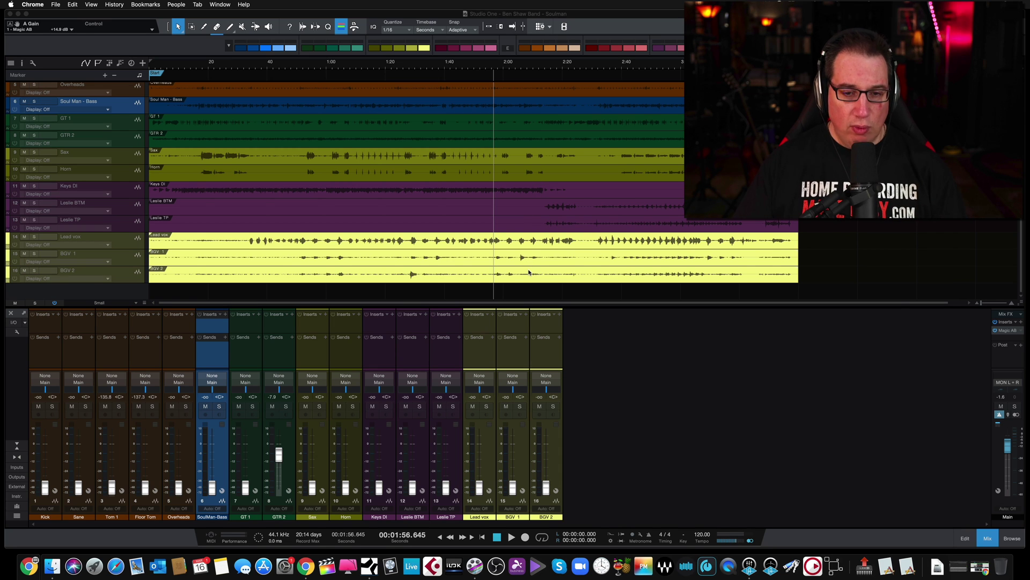
# Step: Reopen Magic AB from the Main bus, shift its window over the arrangement, and close it
pyautogui.click(1009, 332)
pyautogui.click(1010, 333)
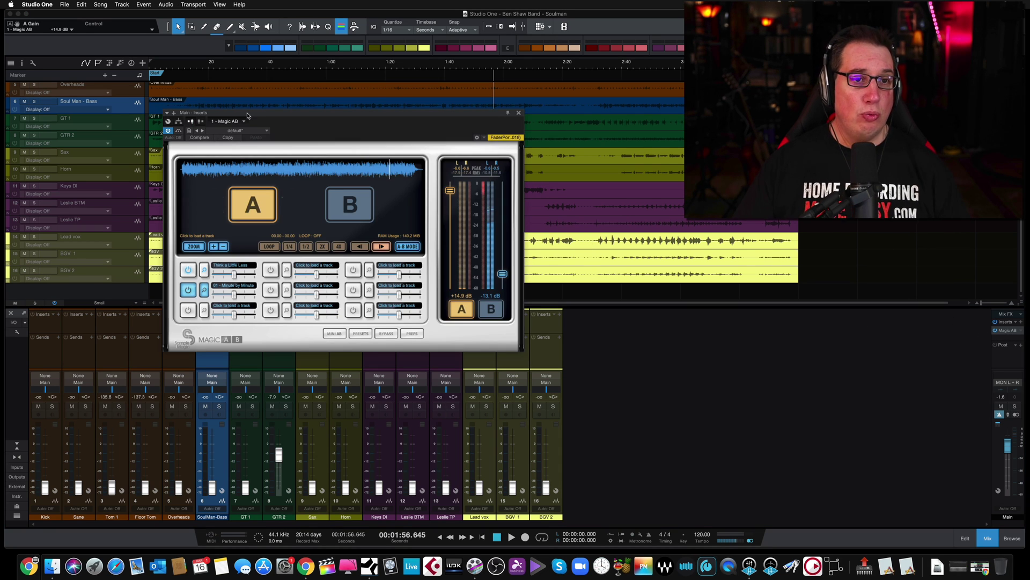
pyautogui.moveTo(248, 115); pyautogui.dragTo(245, 124)
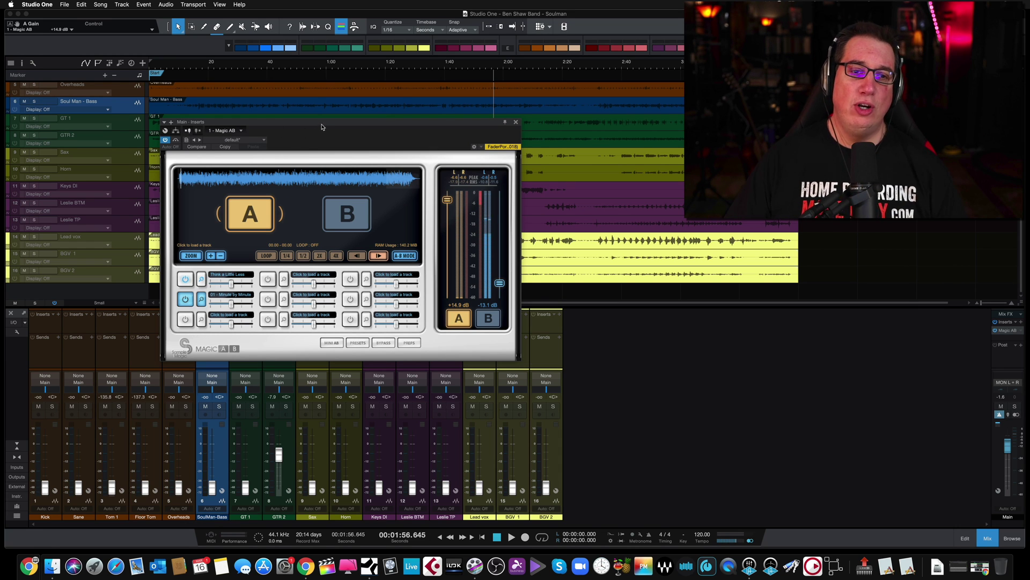
pyautogui.moveTo(325, 127); pyautogui.dragTo(319, 114)
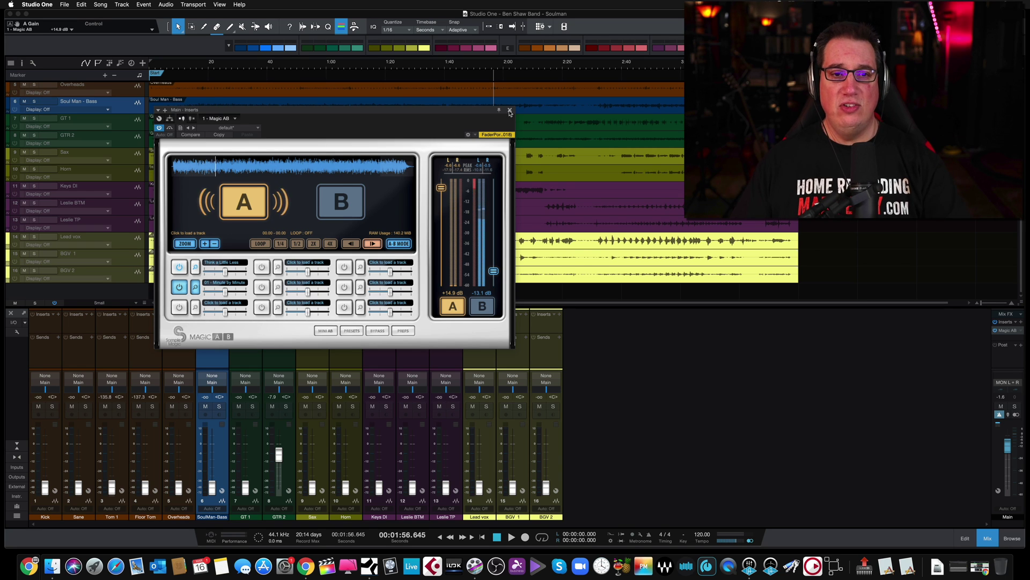
pyautogui.click(510, 111)
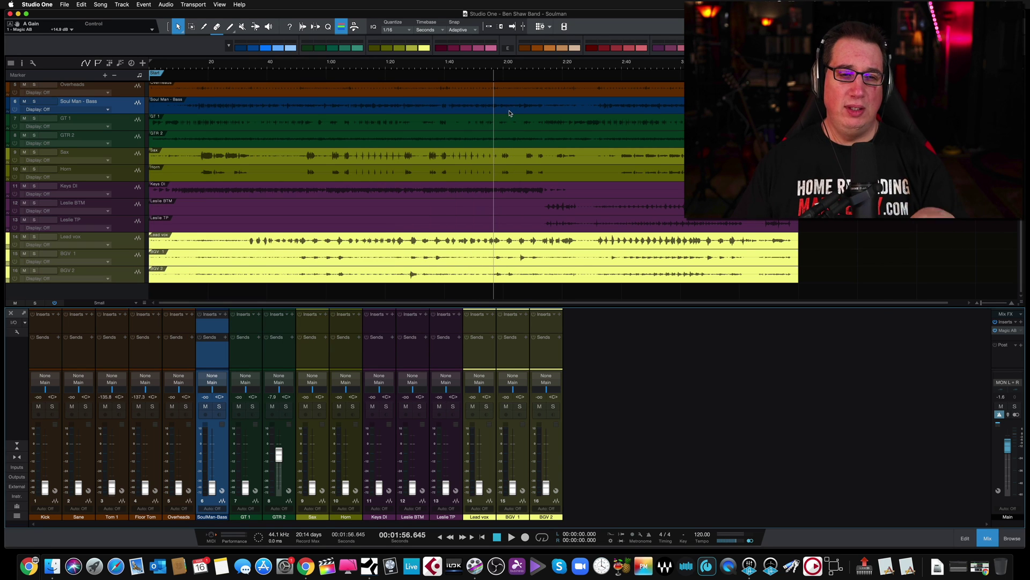